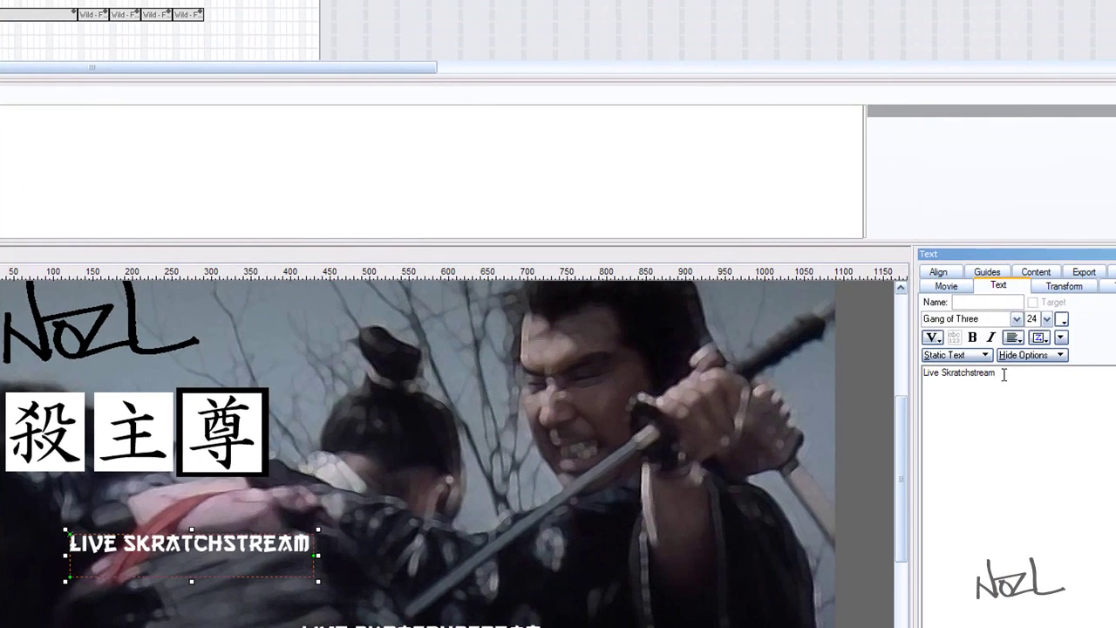
# - Retype the copied caption as 'Lone Wolf', set its font size to 48, and nudge it up
pyautogui.moveTo(1004, 374); pyautogui.dragTo(899, 382)
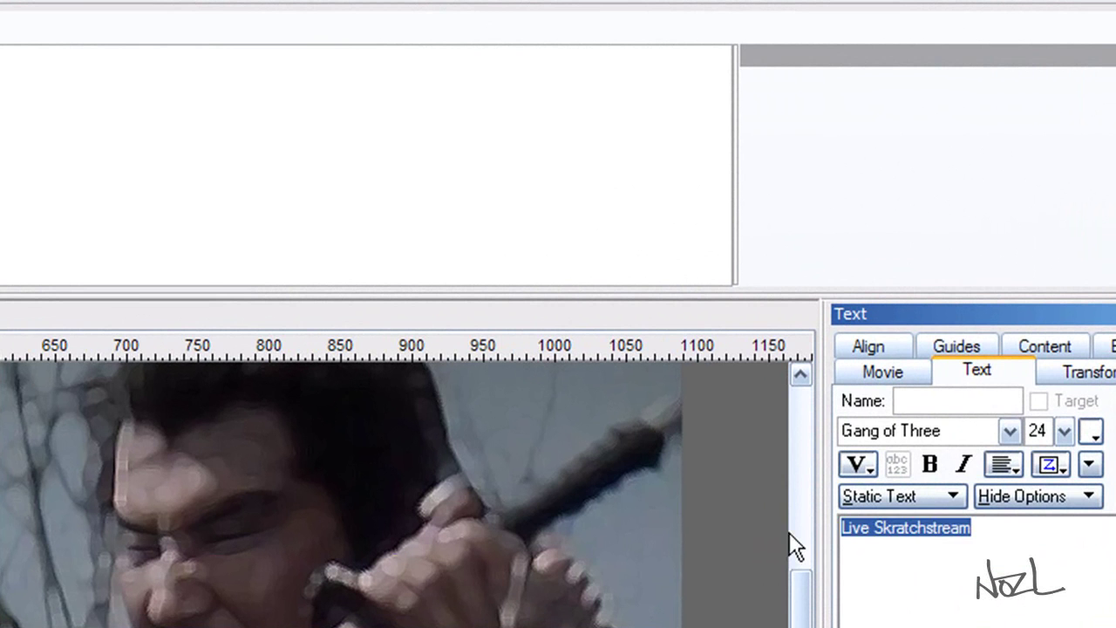
pyautogui.write('Lone Wolf')
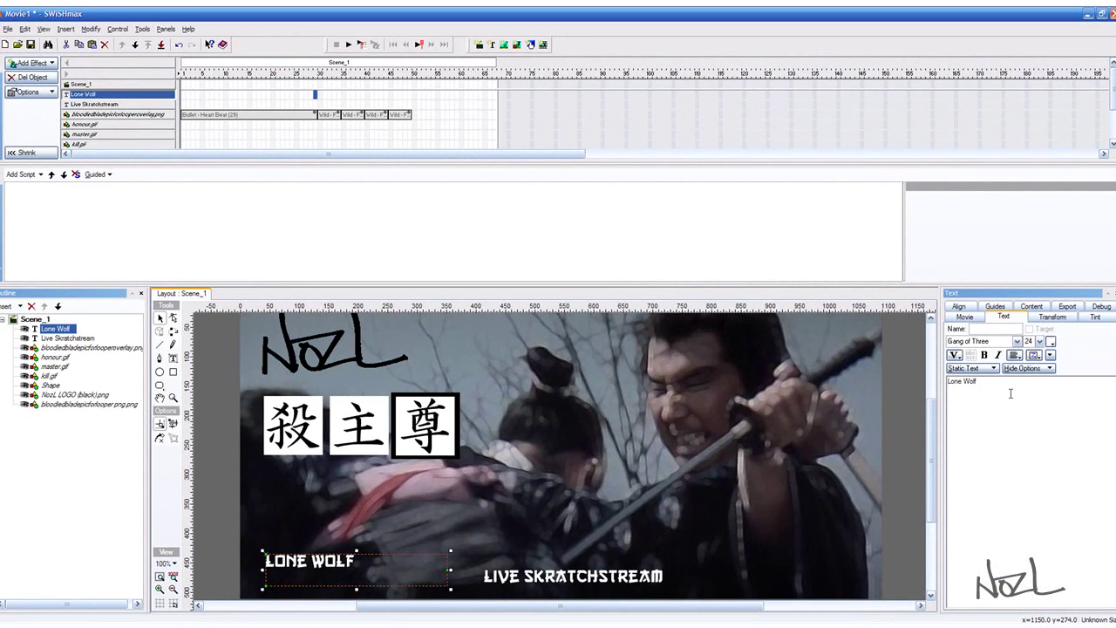
pyautogui.moveTo(1009, 393); pyautogui.dragTo(963, 382)
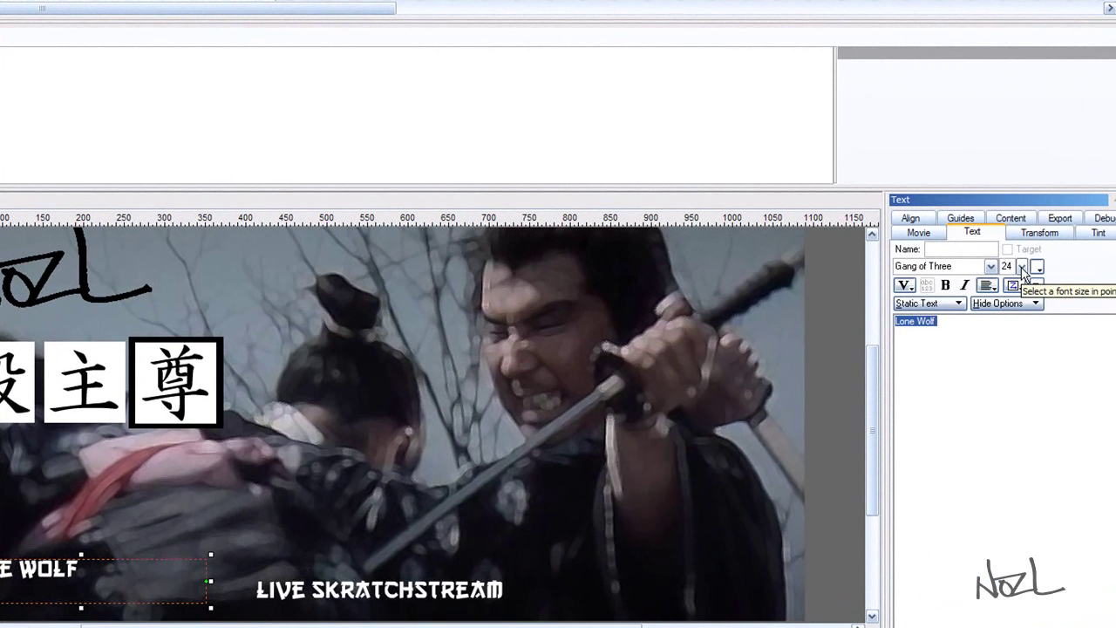
pyautogui.click(1040, 342)
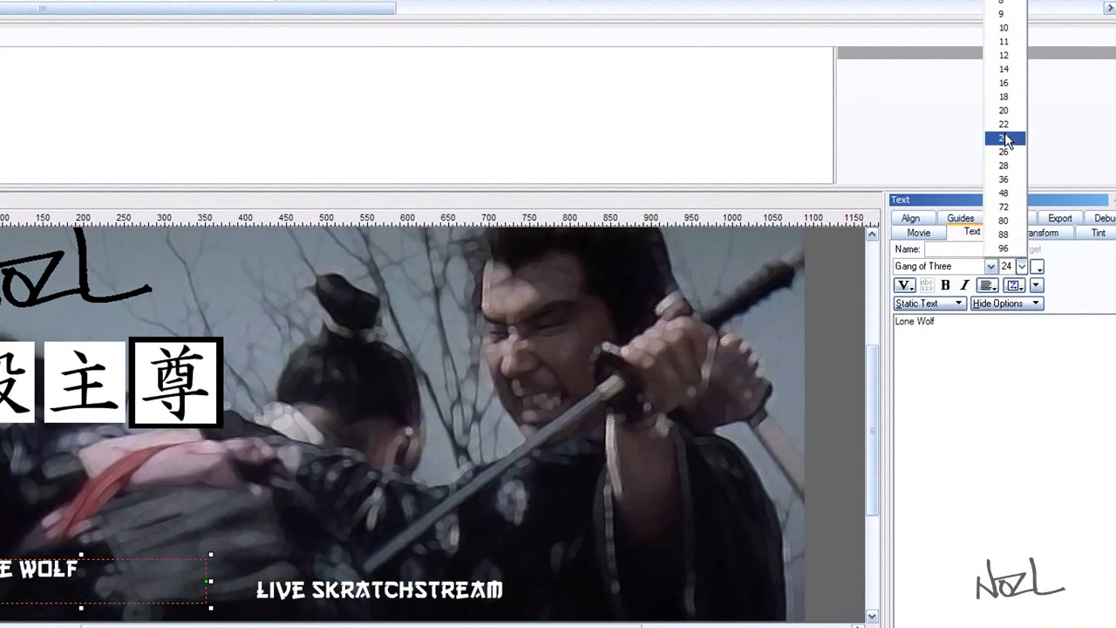
pyautogui.click(1008, 195)
pyautogui.moveTo(103, 579); pyautogui.dragTo(96, 556)
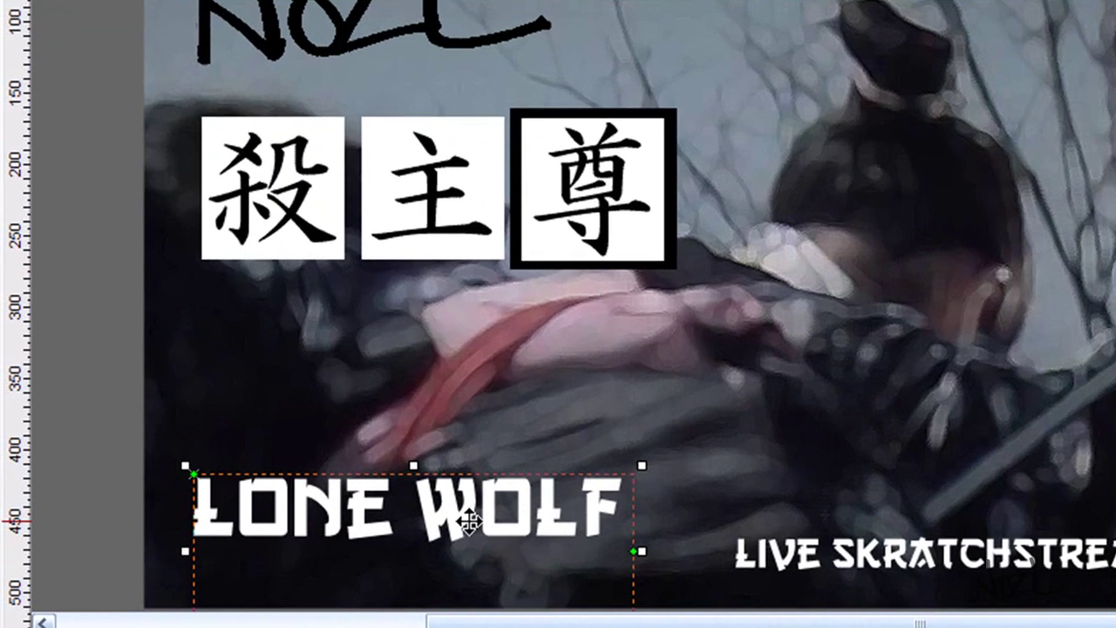
# - Apply the One off > Explode effect to the Lone Wolf text and preview it
pyautogui.rightClick(471, 522)
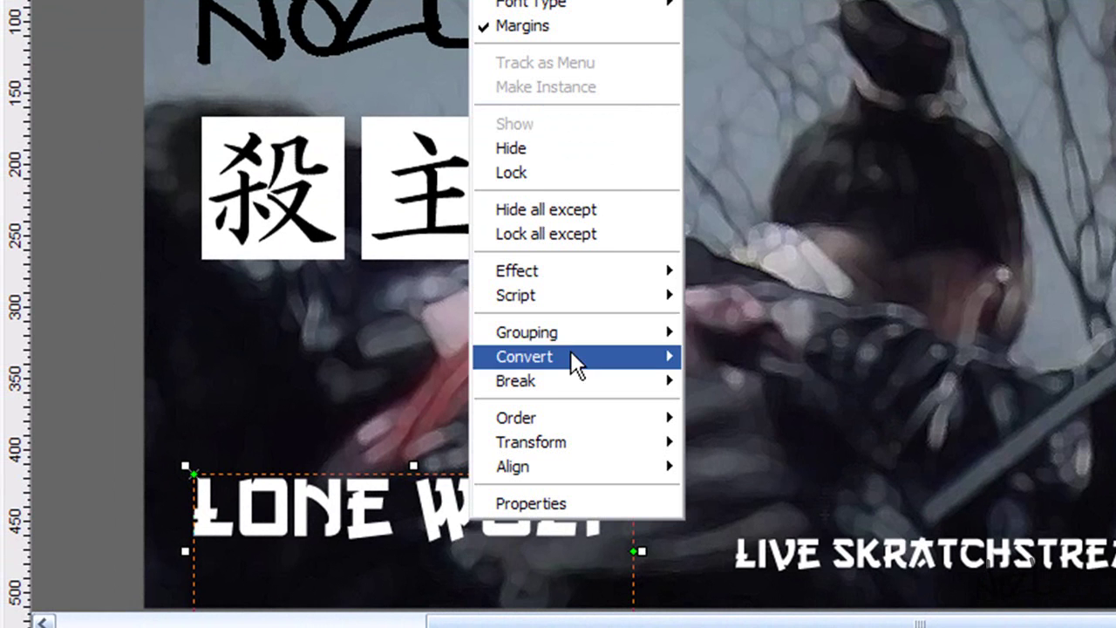
pyautogui.moveTo(575, 262)
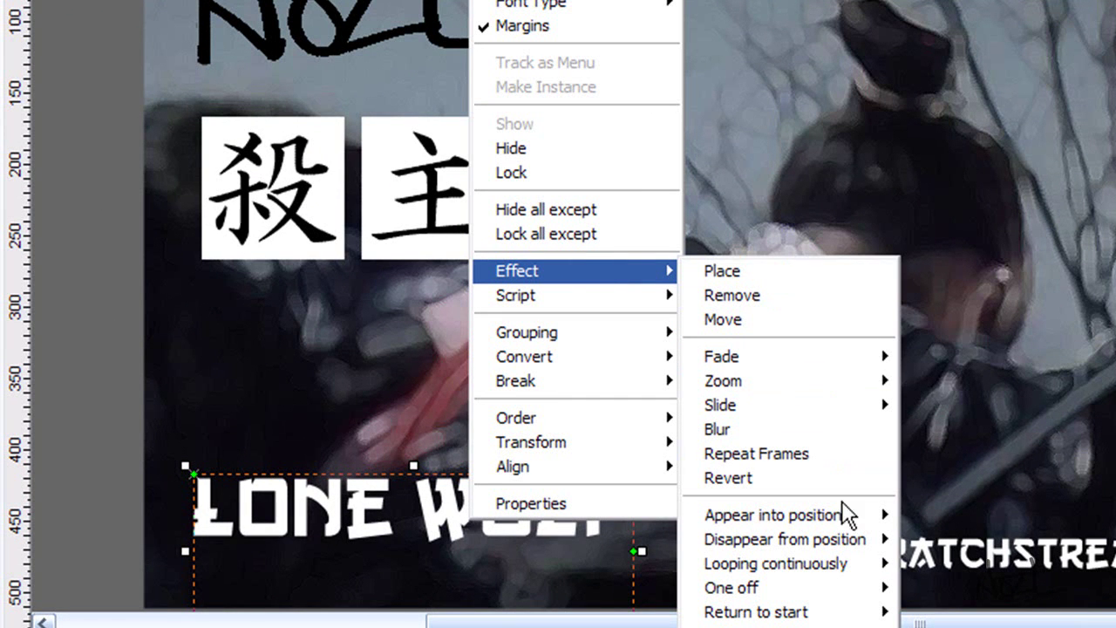
pyautogui.moveTo(800, 586)
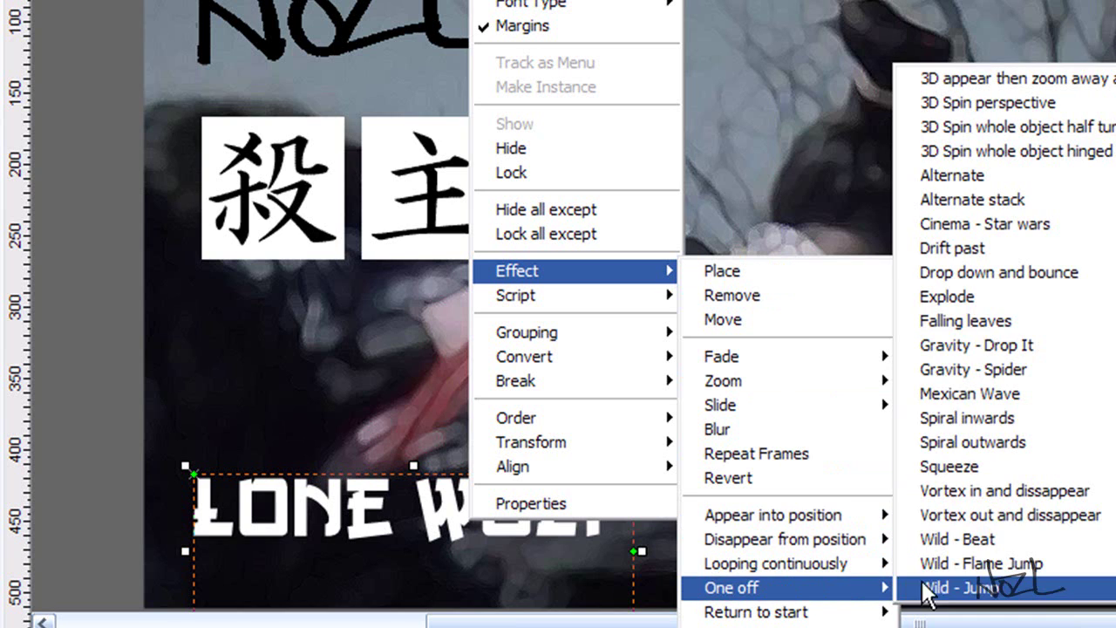
pyautogui.click(995, 299)
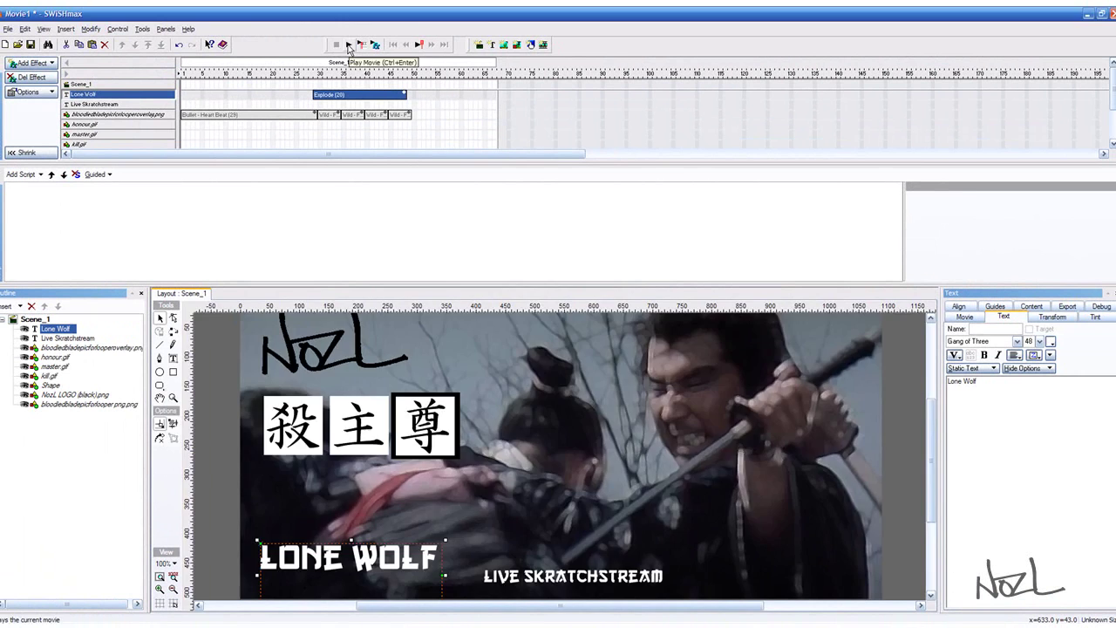
pyautogui.click(348, 45)
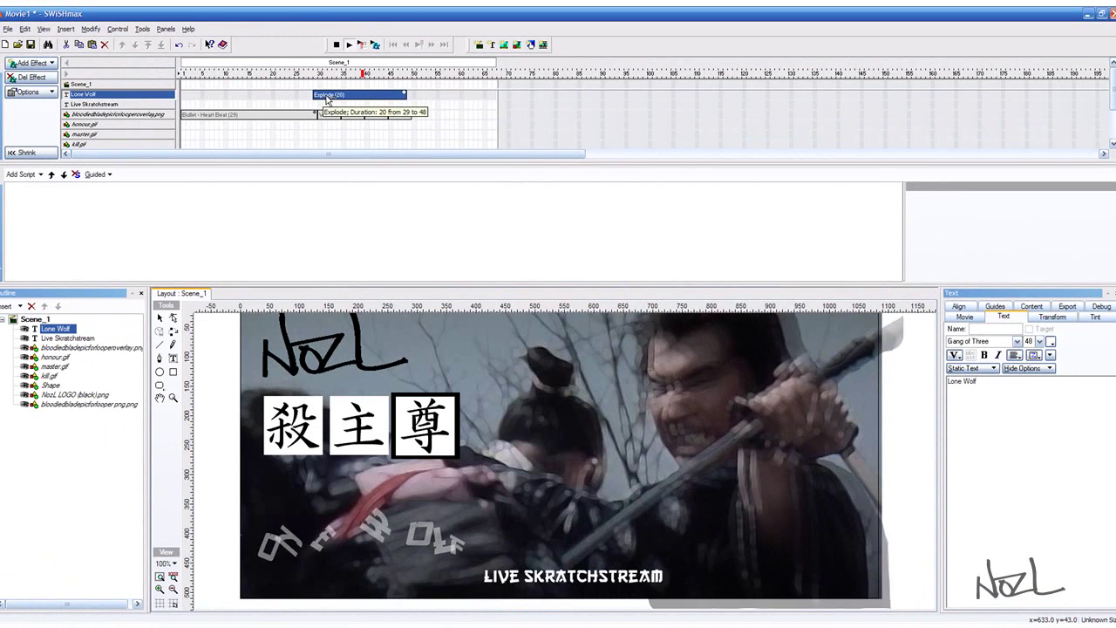
pyautogui.click(338, 45)
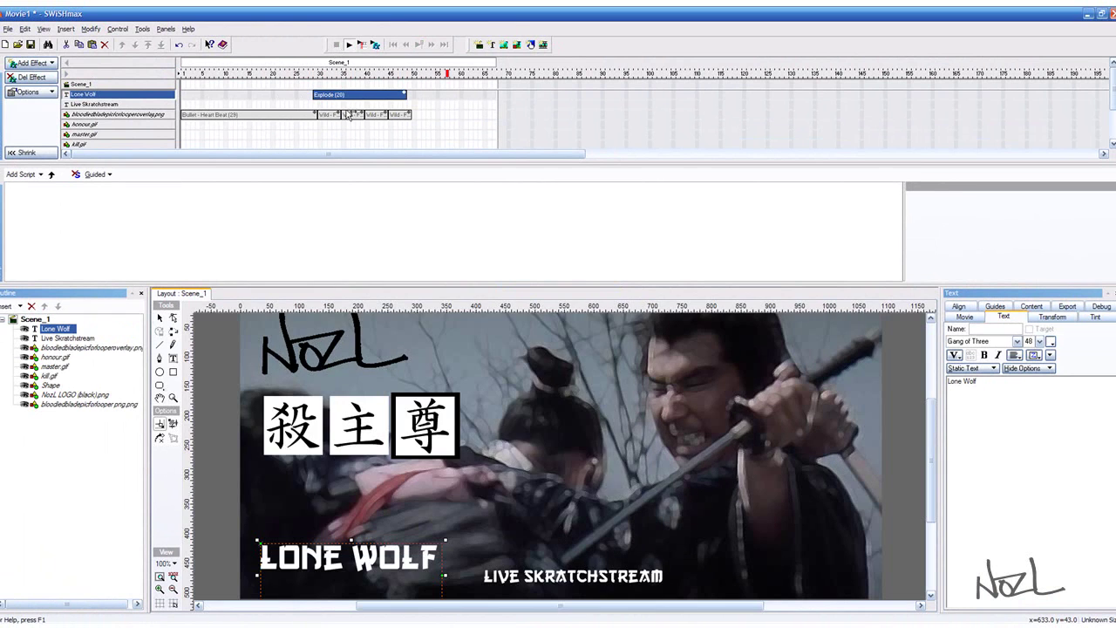
# - Move the Explode effect to start at frame 1, stretch it to 68 frames, and preview
pyautogui.moveTo(341, 94); pyautogui.dragTo(207, 97)
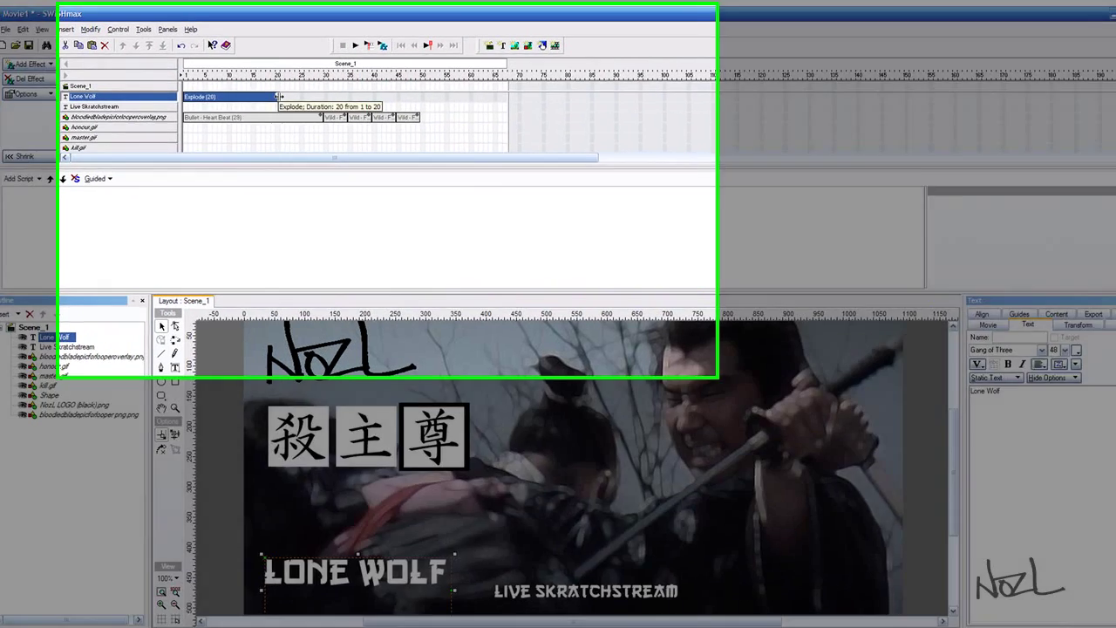
pyautogui.moveTo(278, 96); pyautogui.dragTo(510, 96)
pyautogui.moveTo(761, 155); pyautogui.dragTo(767, 155)
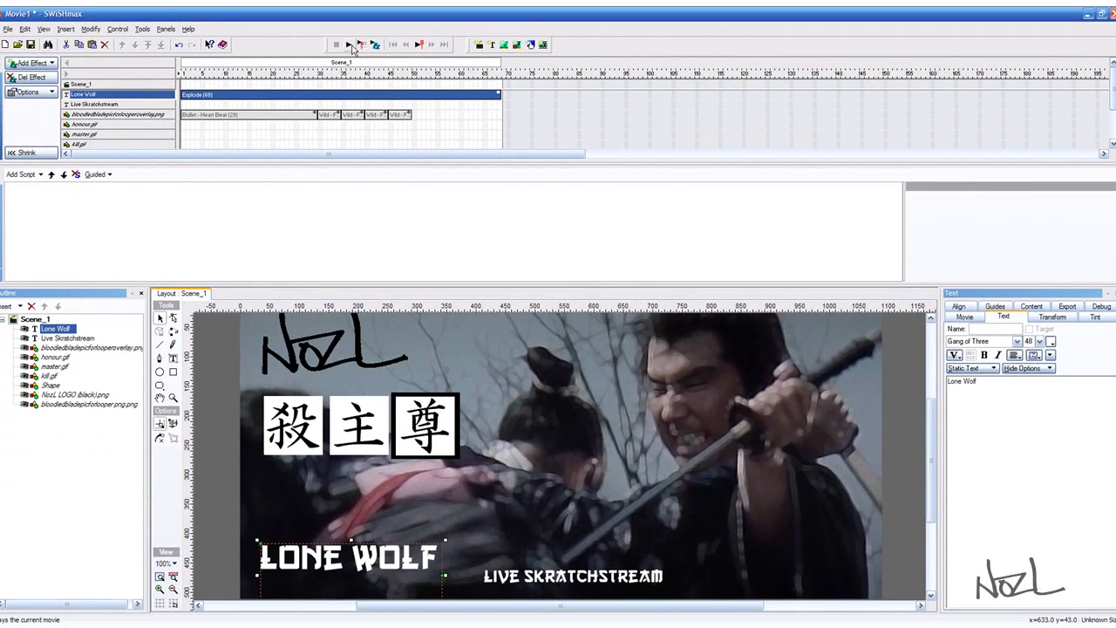
pyautogui.click(501, 65)
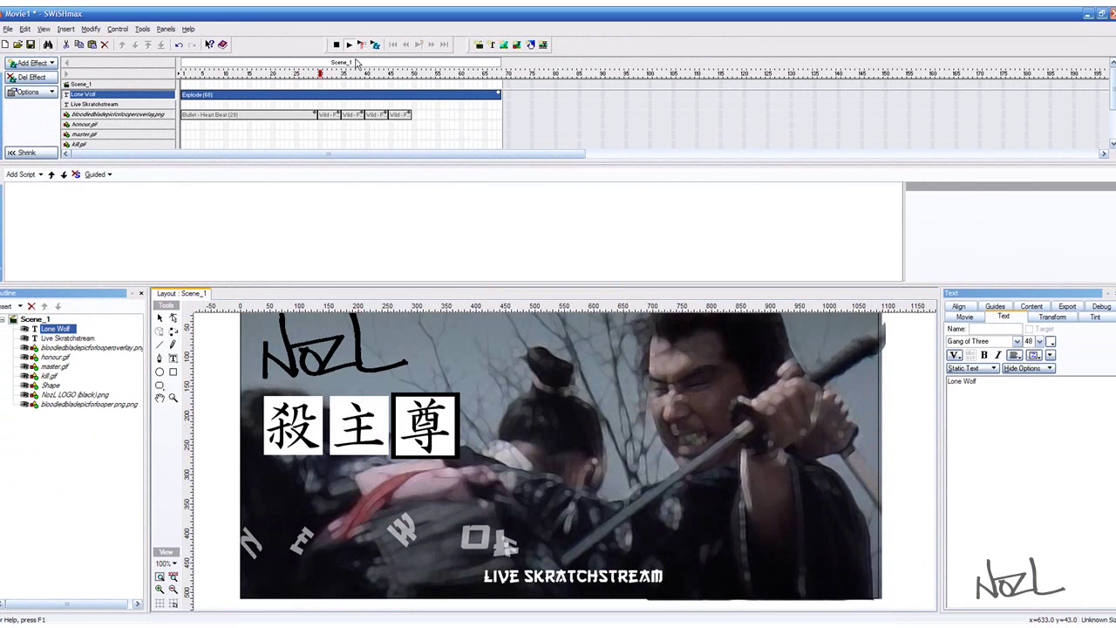
pyautogui.click(336, 45)
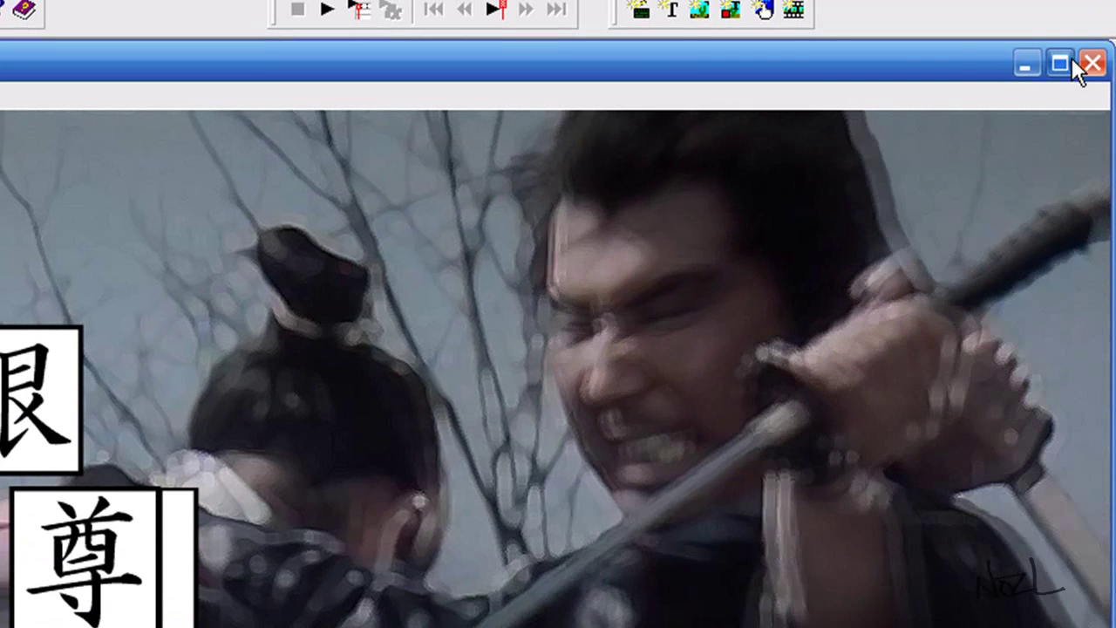
# - Minimize the front movie playback window
pyautogui.click(1025, 61)
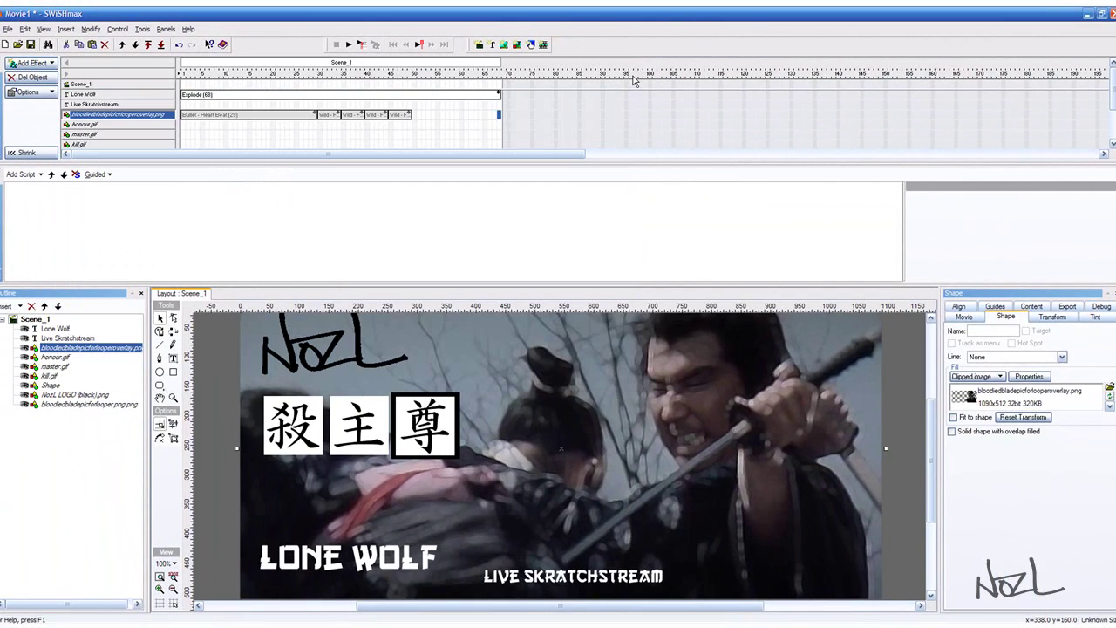
# - Add an Events > Button > on (rollOver) handler to the LONE WOLF text's script
pyautogui.click(362, 556)
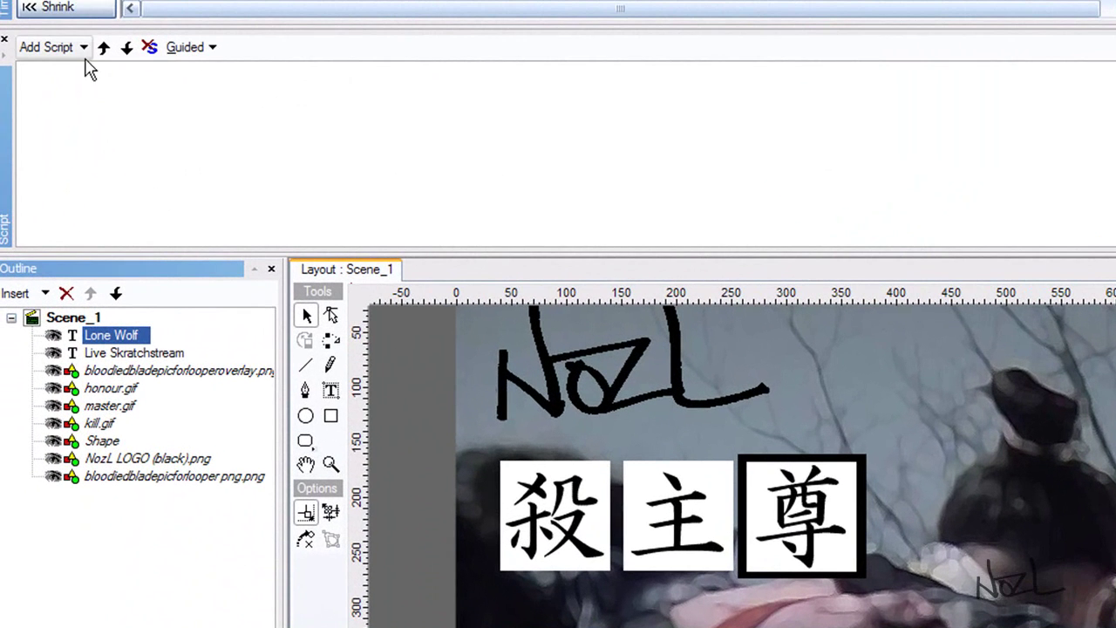
pyautogui.click(35, 174)
pyautogui.moveTo(83, 72)
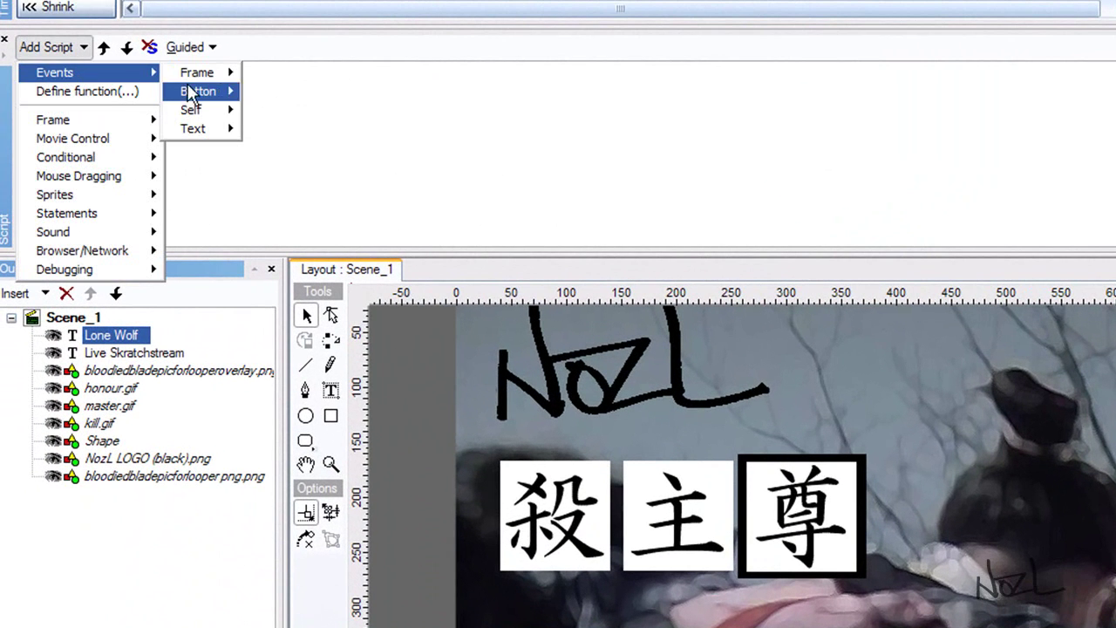
pyautogui.moveTo(224, 93)
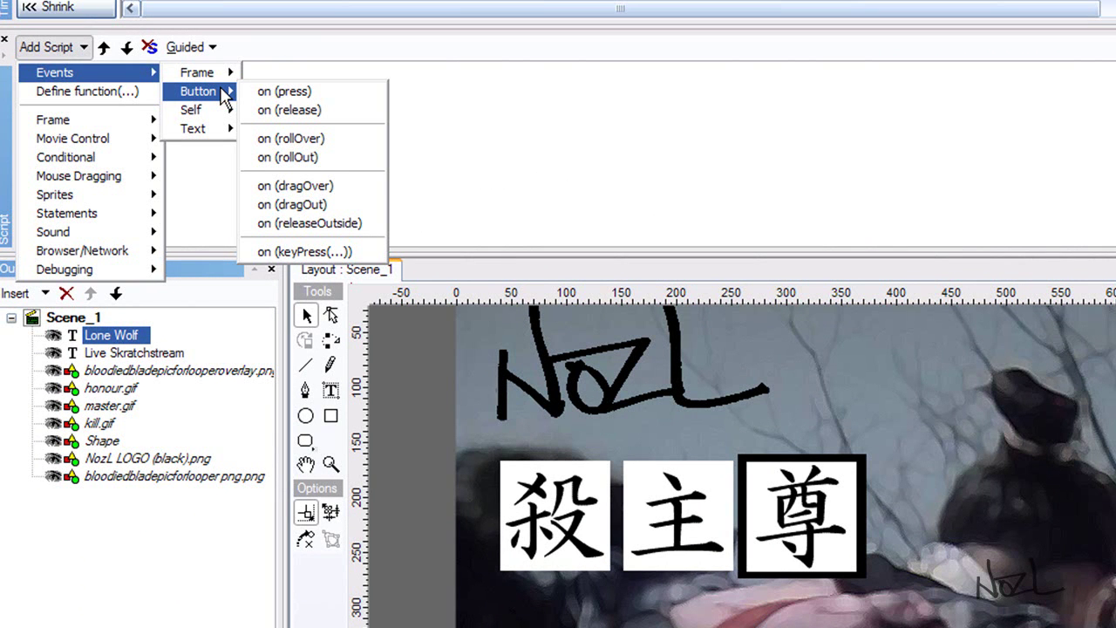
pyautogui.click(298, 140)
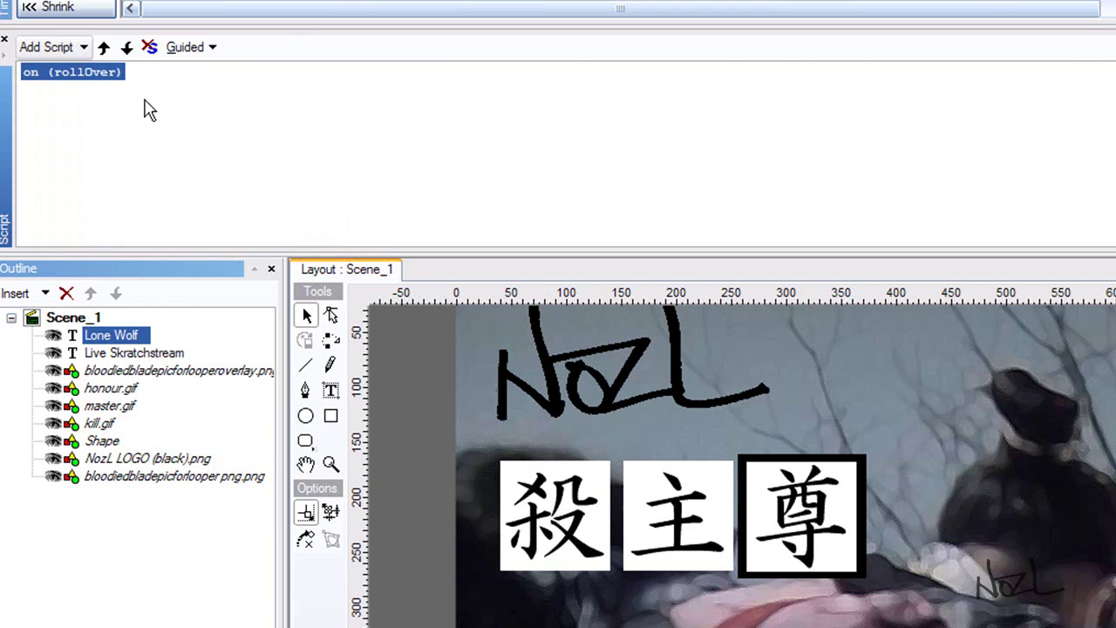
pyautogui.click(83, 48)
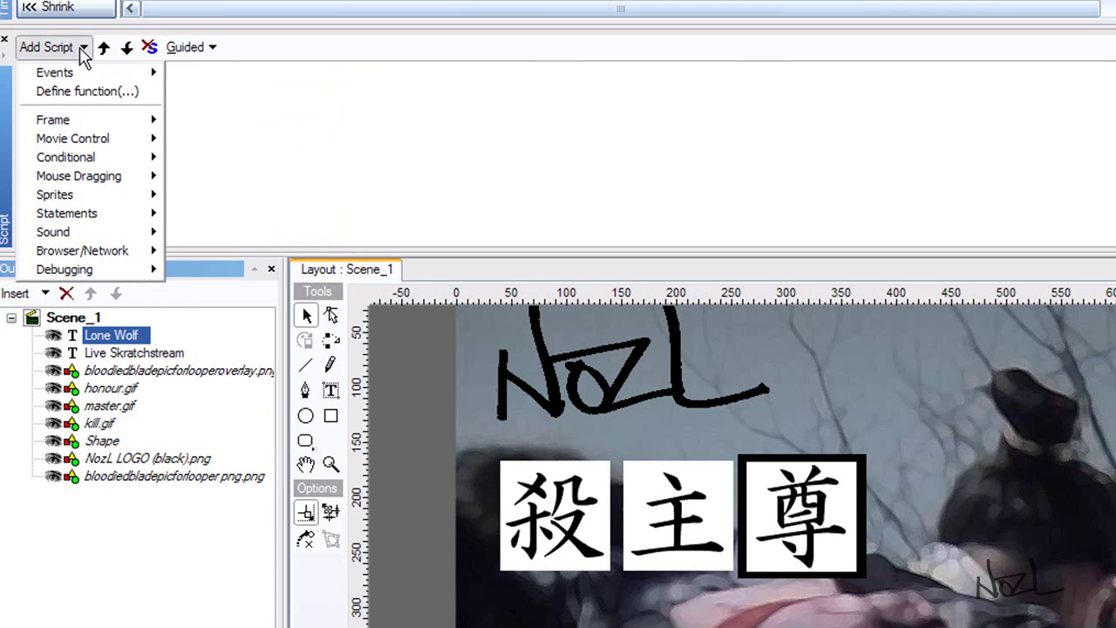
# - Add a playSound action, importing horror drone.wav from the for looper folder as its sound
pyautogui.moveTo(79, 231)
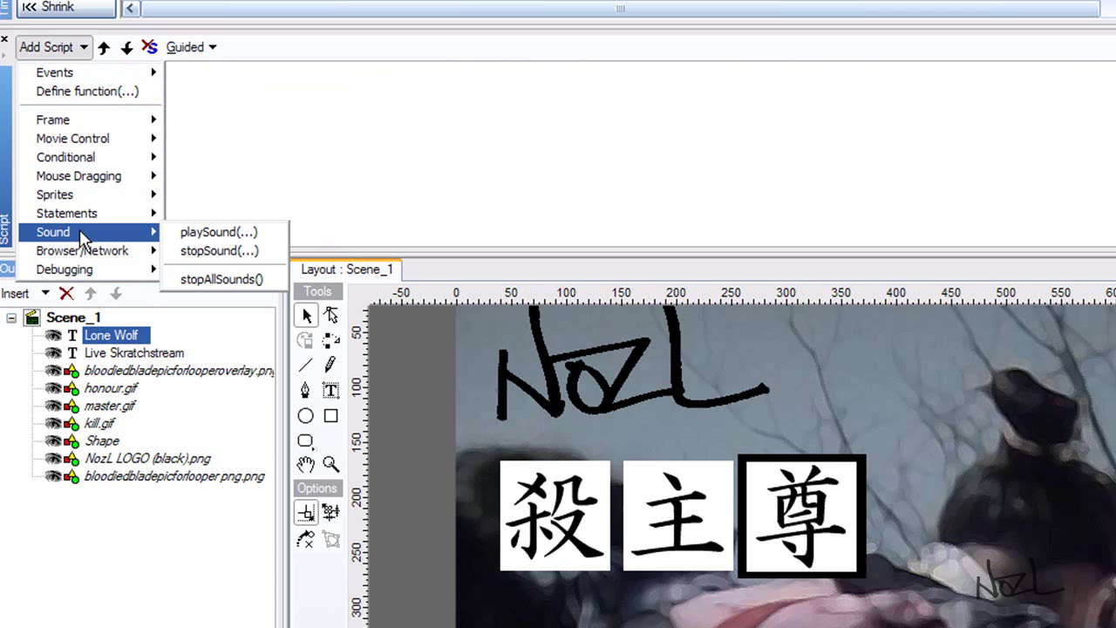
pyautogui.click(193, 233)
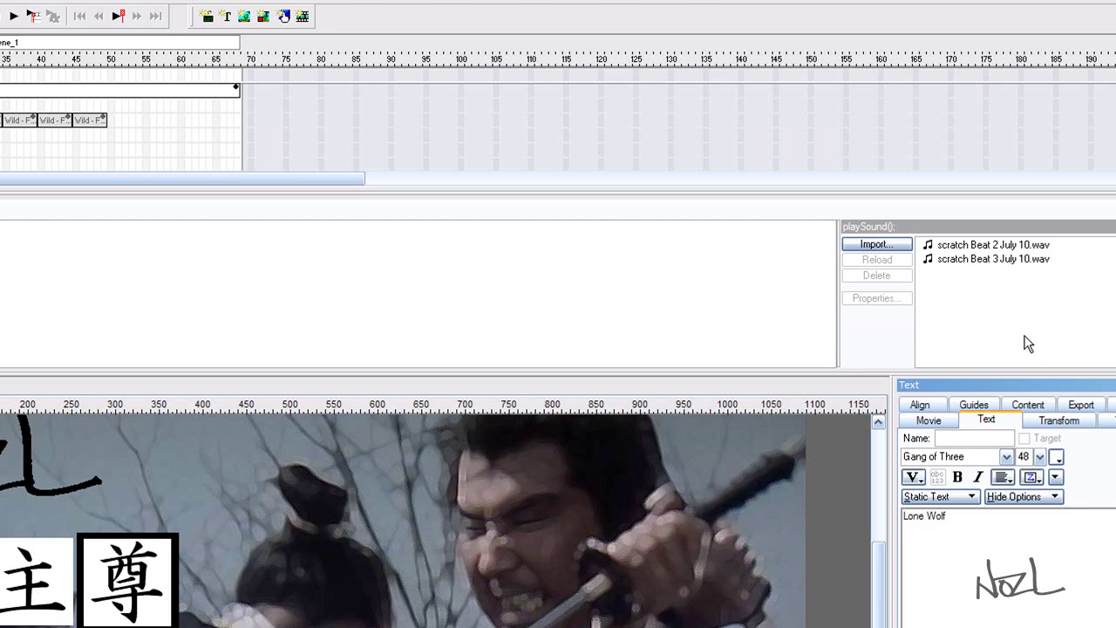
pyautogui.click(874, 246)
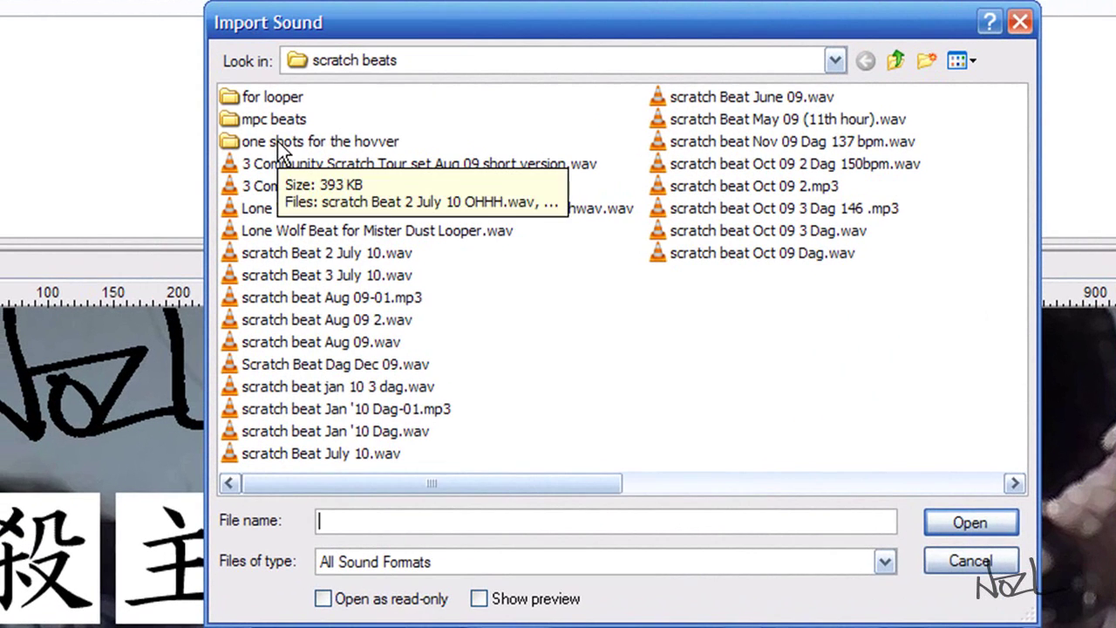
pyautogui.click(92, 304)
pyautogui.doubleClick(272, 96)
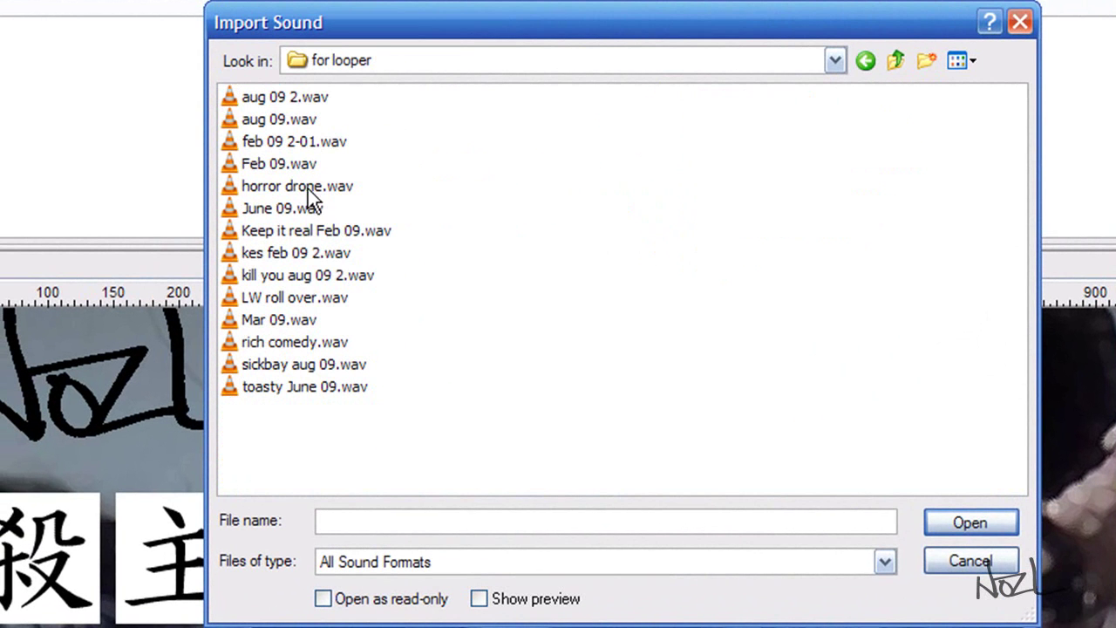
pyautogui.click(306, 186)
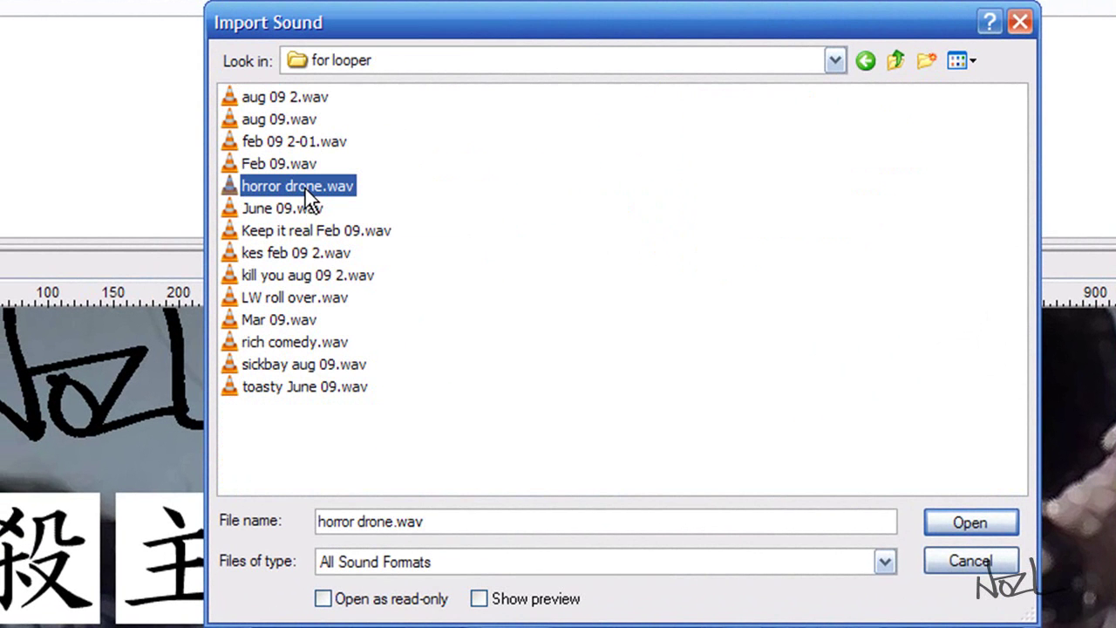
pyautogui.click(973, 525)
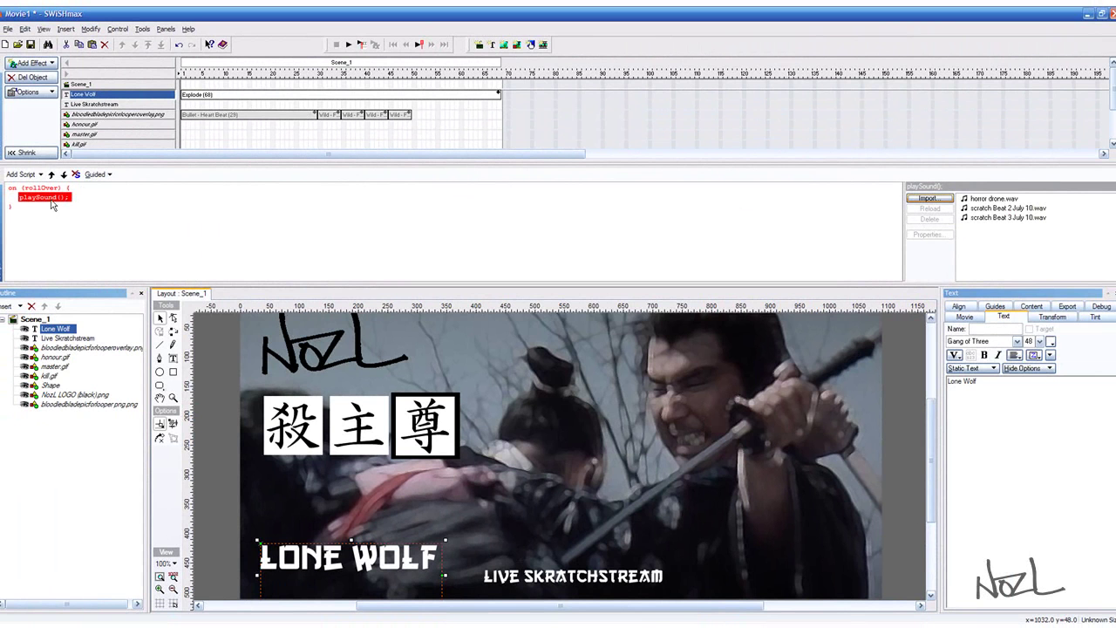
pyautogui.click(986, 201)
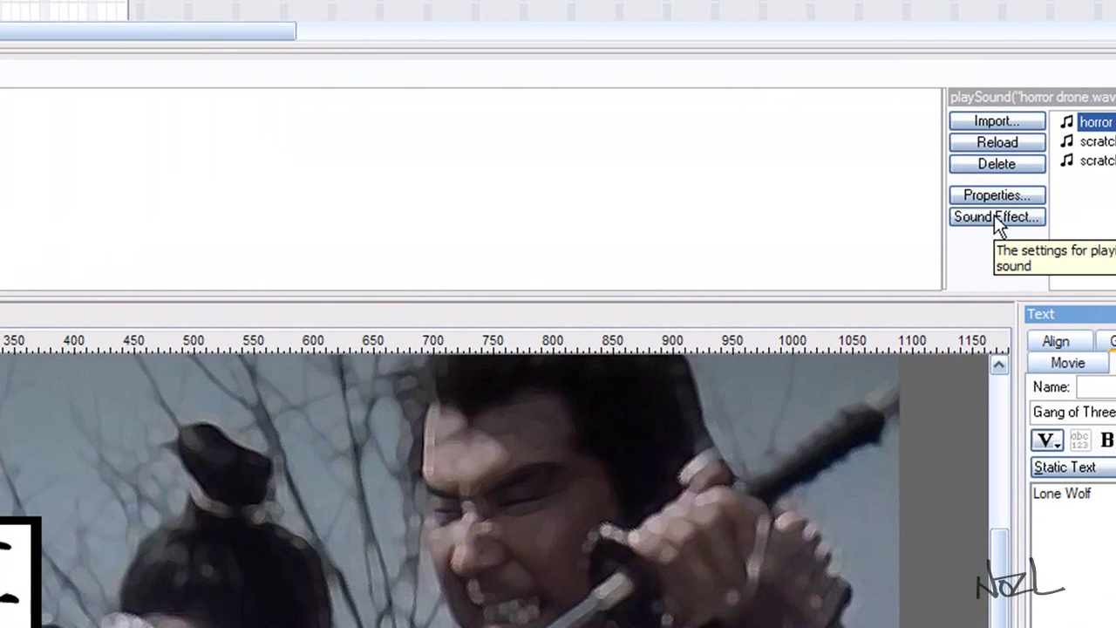
# - Set the horror drone sound to volume 45 with 'Don't play sound if it is already playing' ticked
pyautogui.click(997, 218)
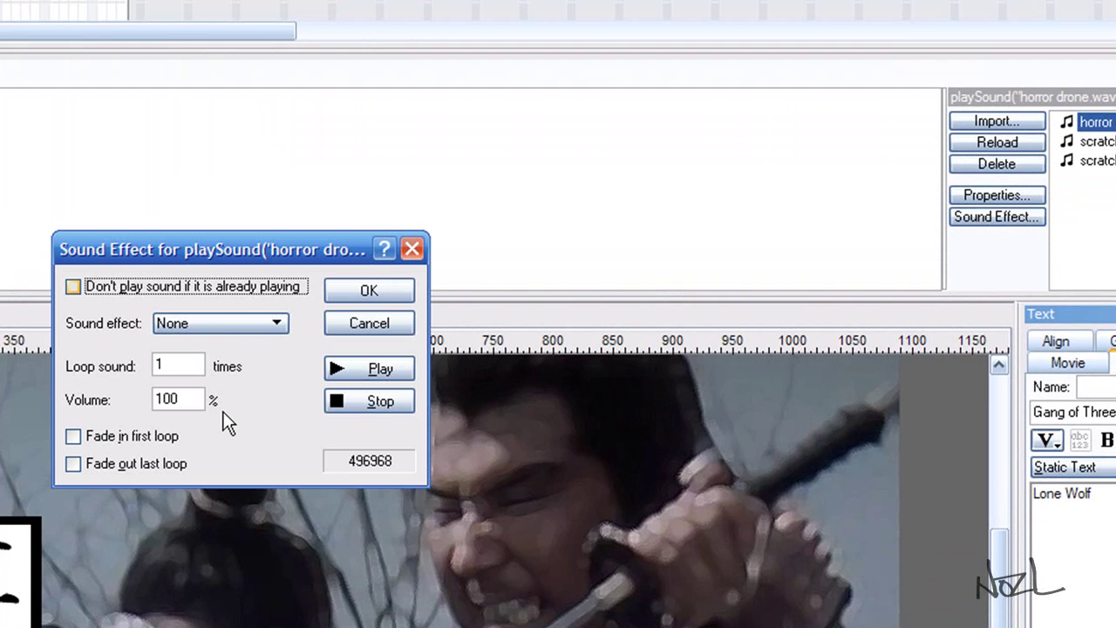
pyautogui.moveTo(183, 399); pyautogui.dragTo(118, 397)
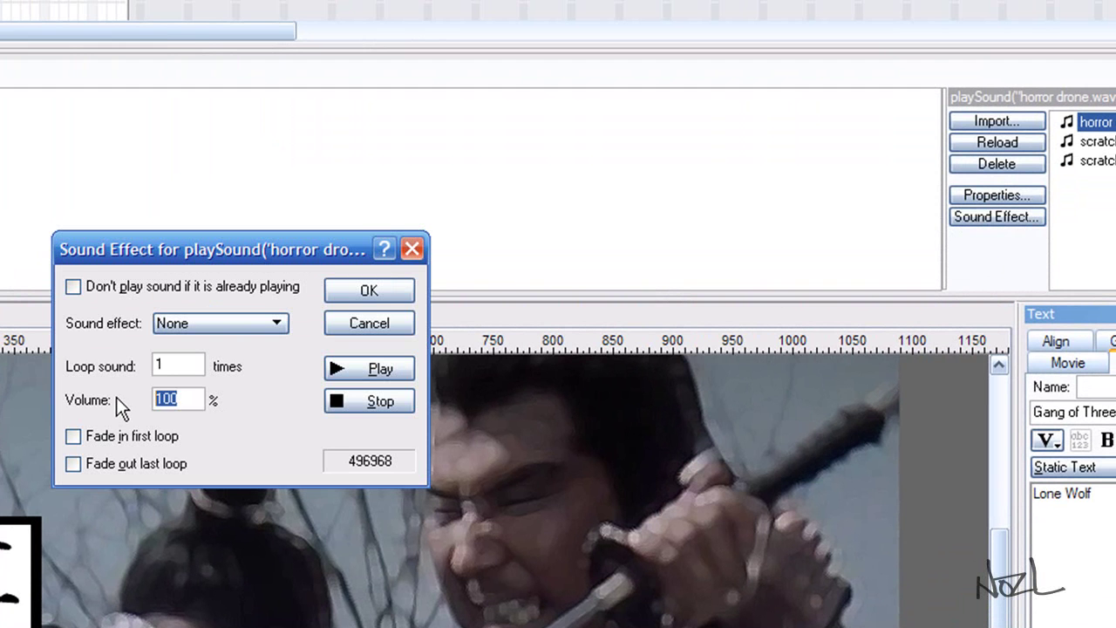
pyautogui.write('45')
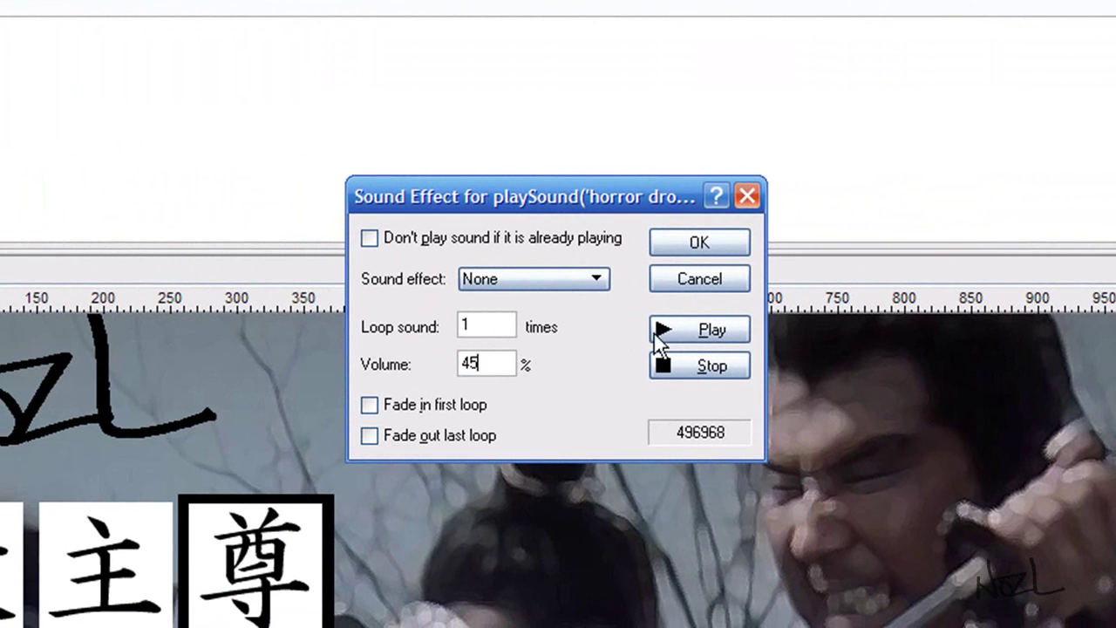
pyautogui.click(369, 238)
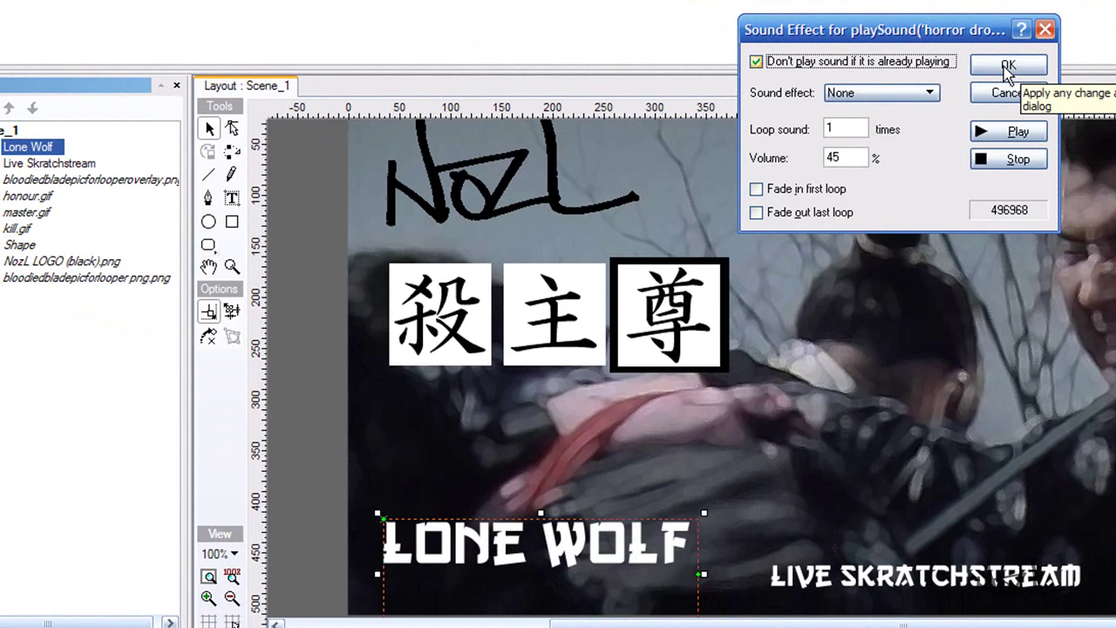
pyautogui.click(1009, 70)
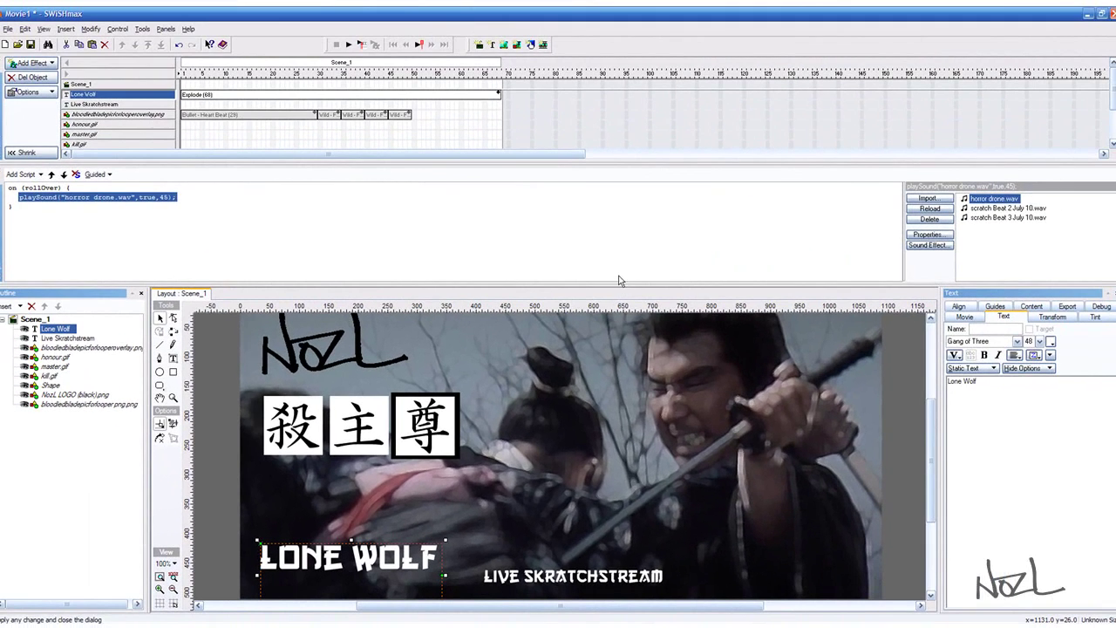
pyautogui.click(350, 45)
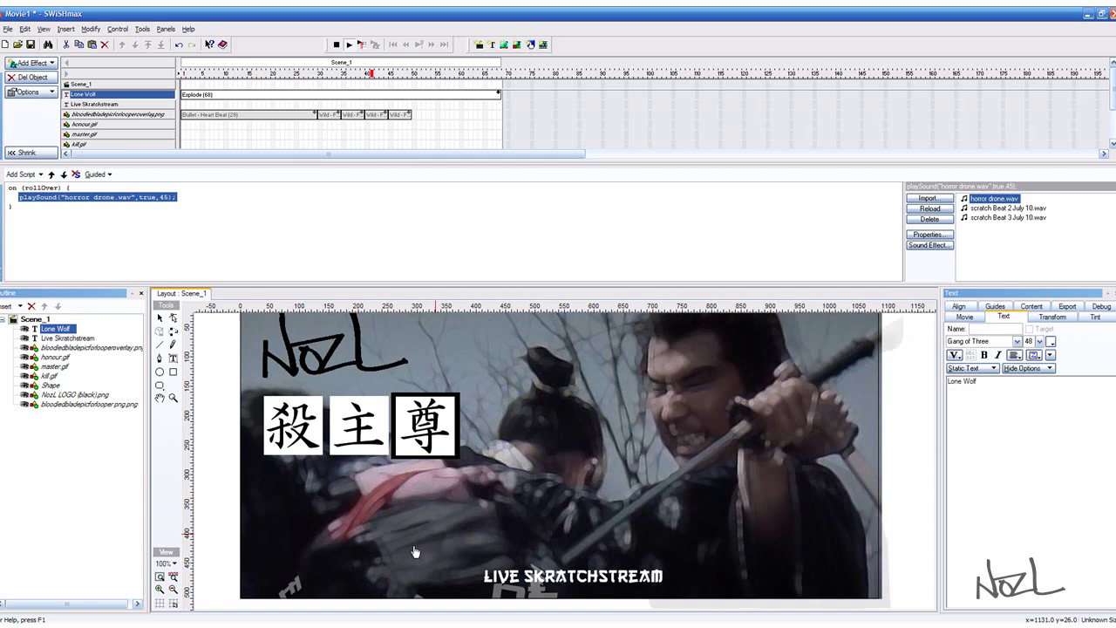
pyautogui.click(335, 45)
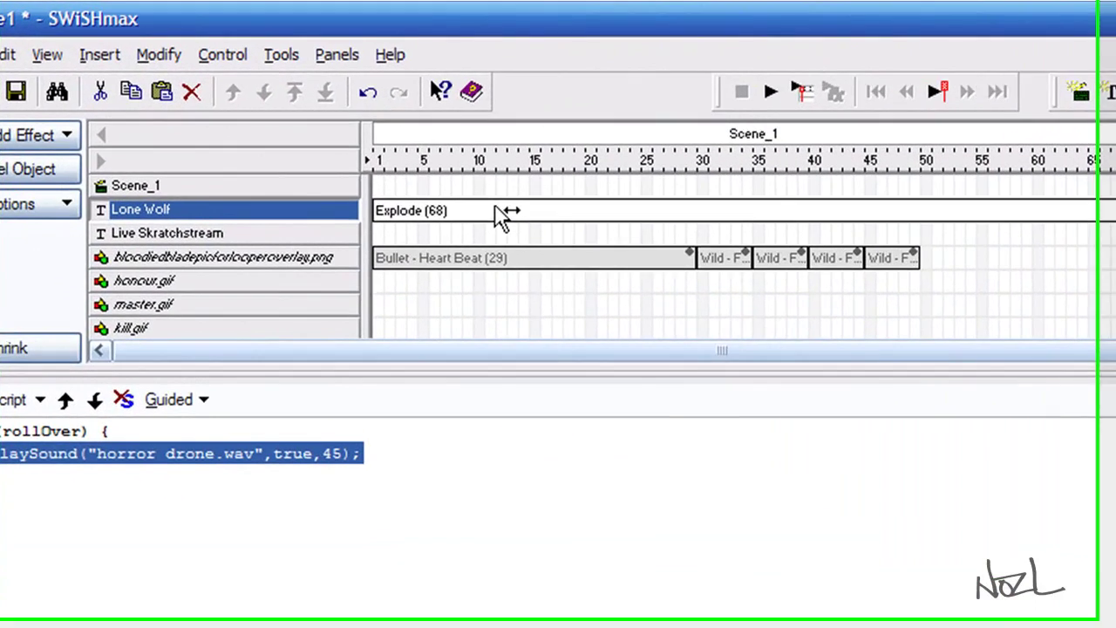
# - Delete the Explode (68) effect from the Lone Wolf row and preview the movie
pyautogui.click(230, 94)
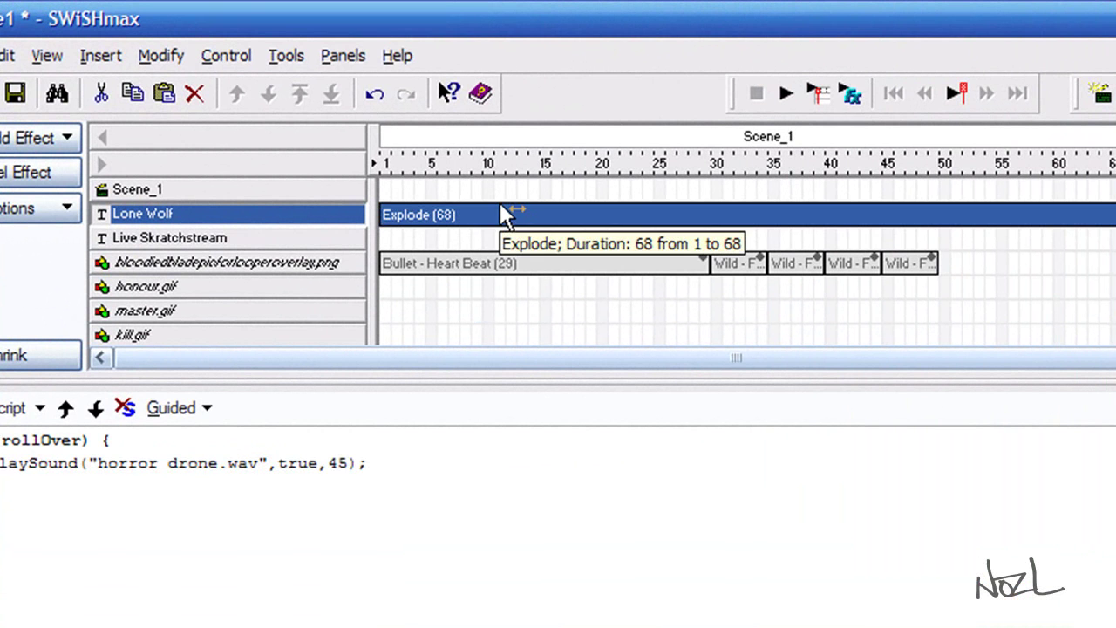
pyautogui.press('Delete')
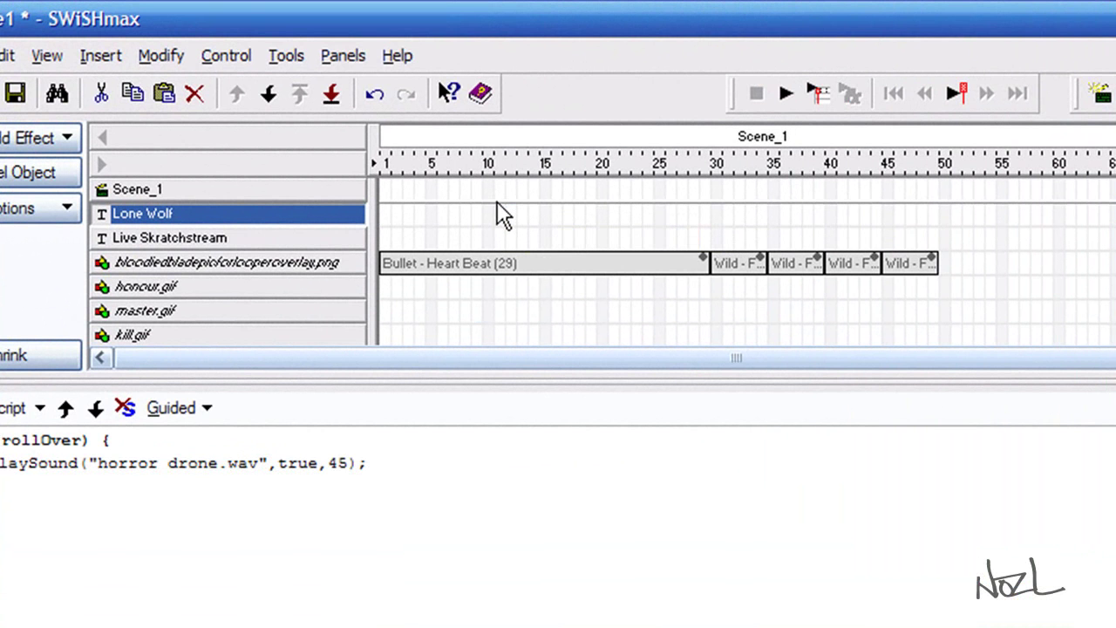
pyautogui.click(786, 93)
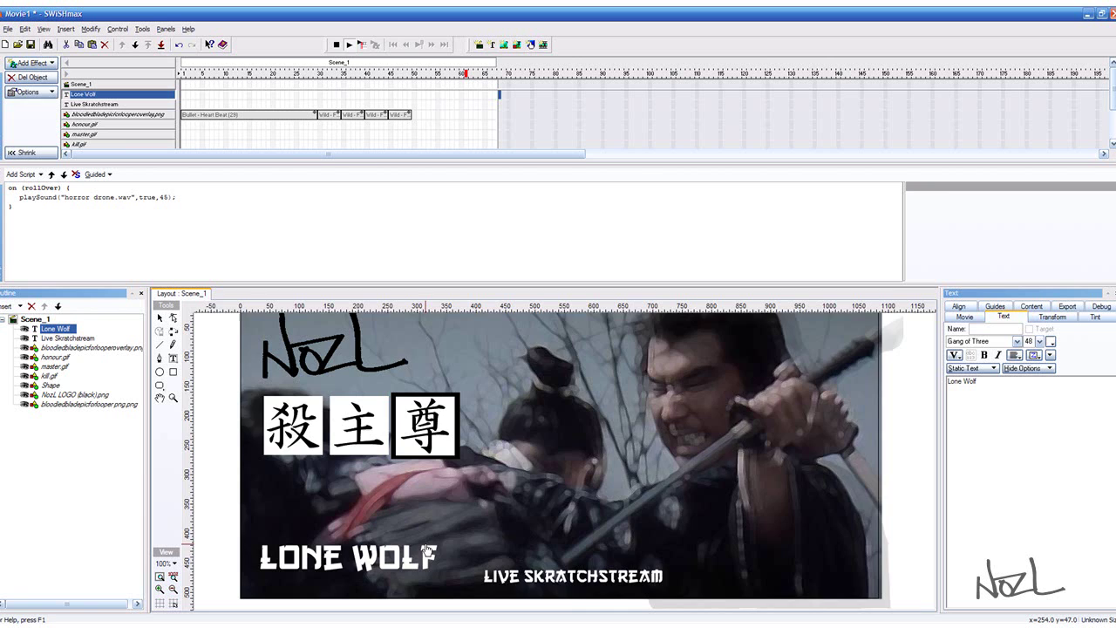
pyautogui.click(336, 45)
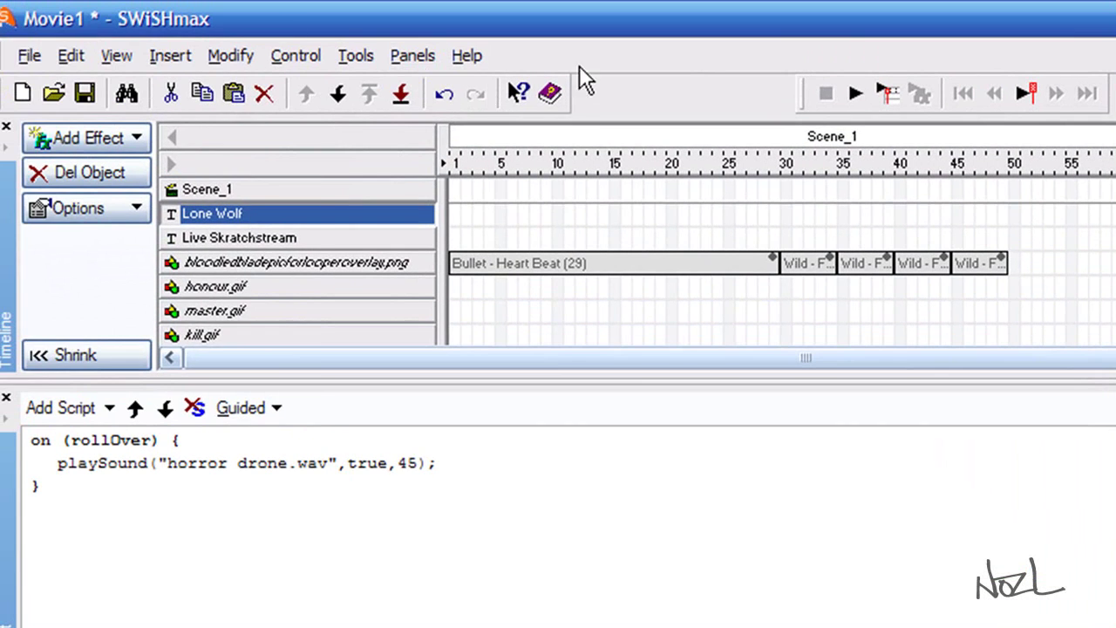
# - Show the File > Export submenu with its EXE (projector) option
pyautogui.click(30, 56)
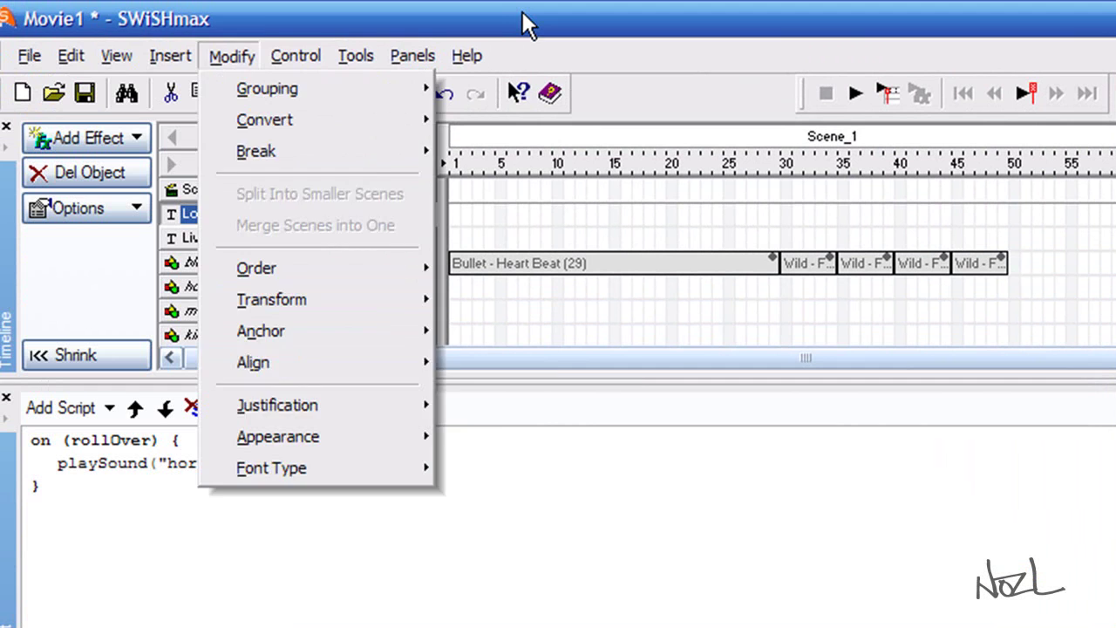
pyautogui.click(530, 26)
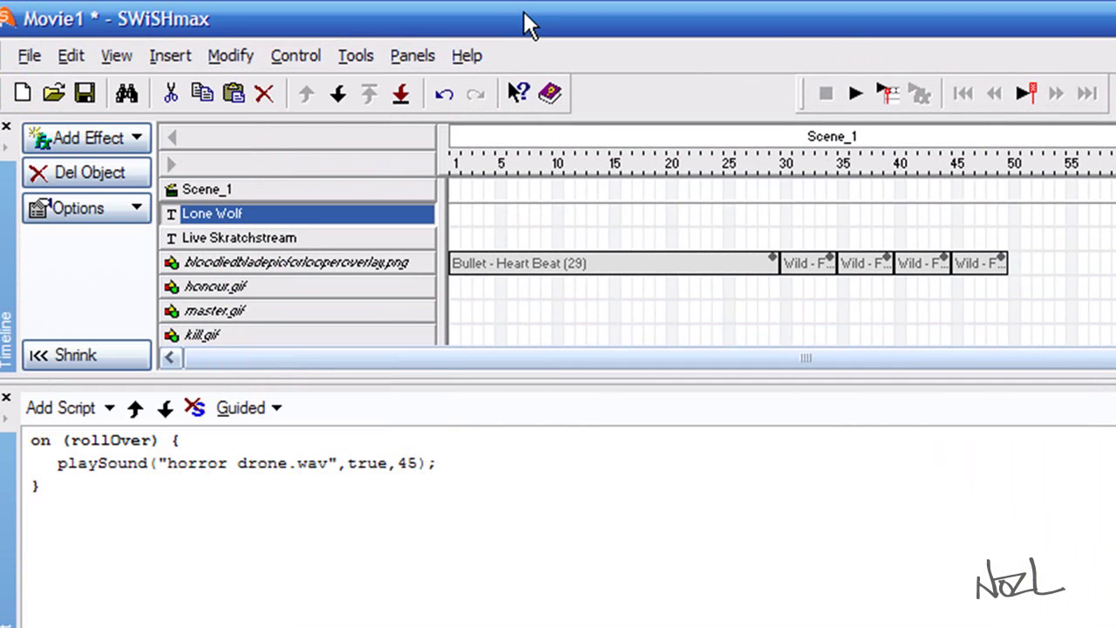
pyautogui.click(30, 56)
pyautogui.moveTo(114, 412)
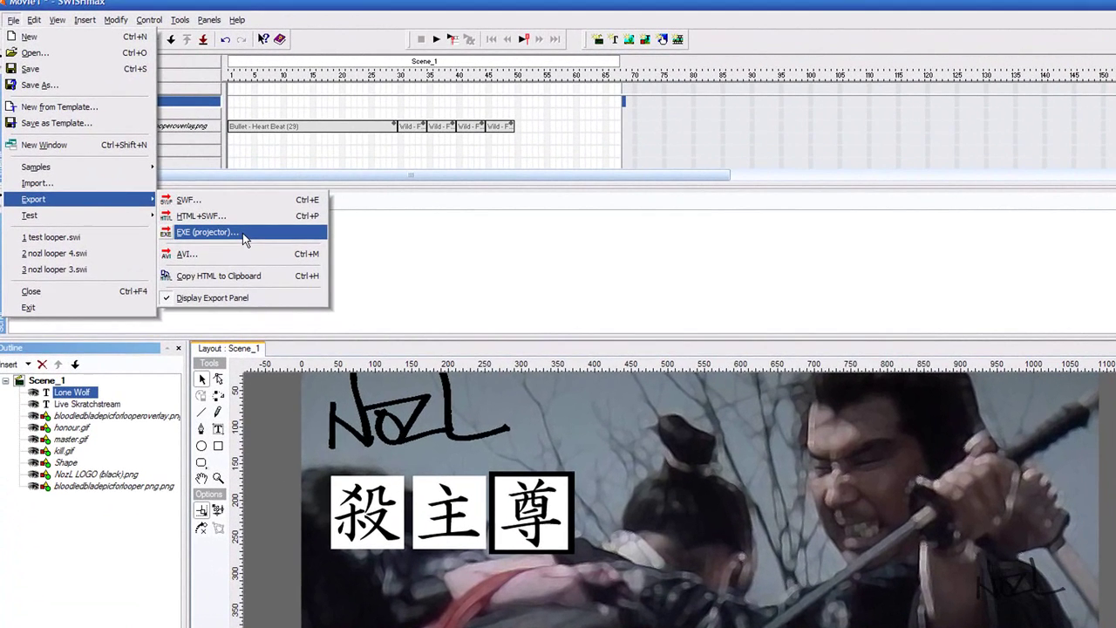
# - Export as EXE (projector), renaming Movie1 to tester and saving in Loopers
pyautogui.click(192, 201)
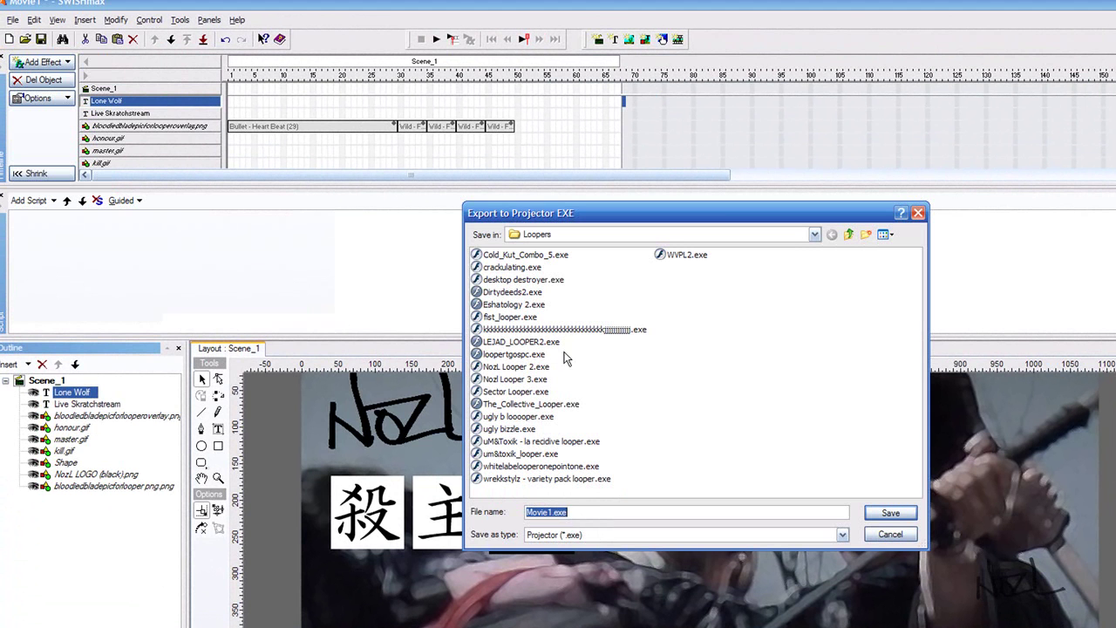
pyautogui.moveTo(717, 208); pyautogui.dragTo(711, 216)
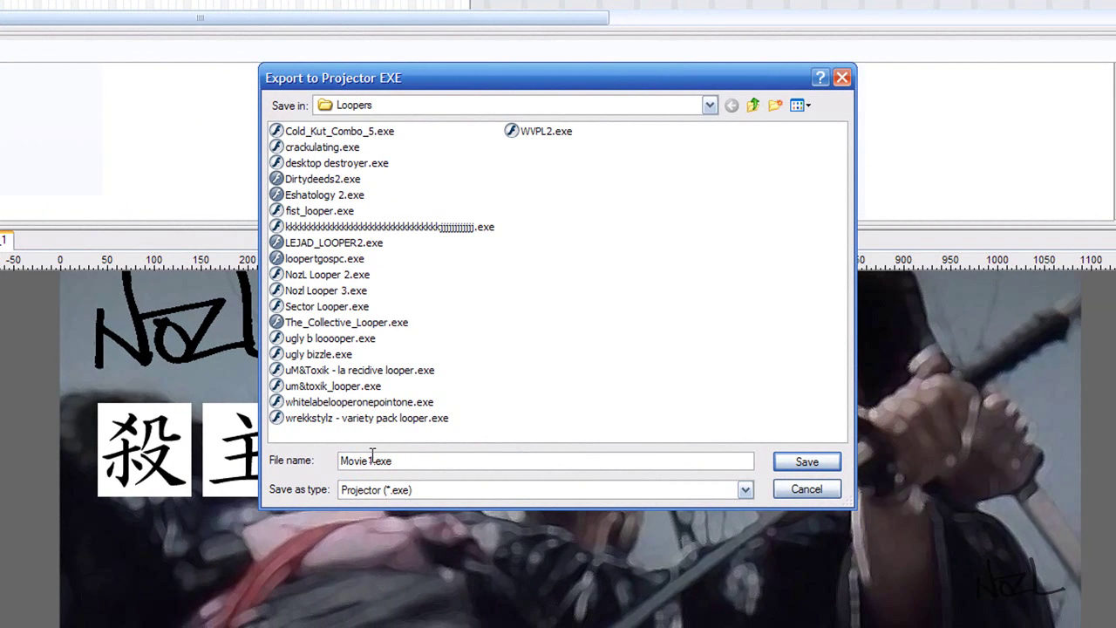
pyautogui.doubleClick(372, 460)
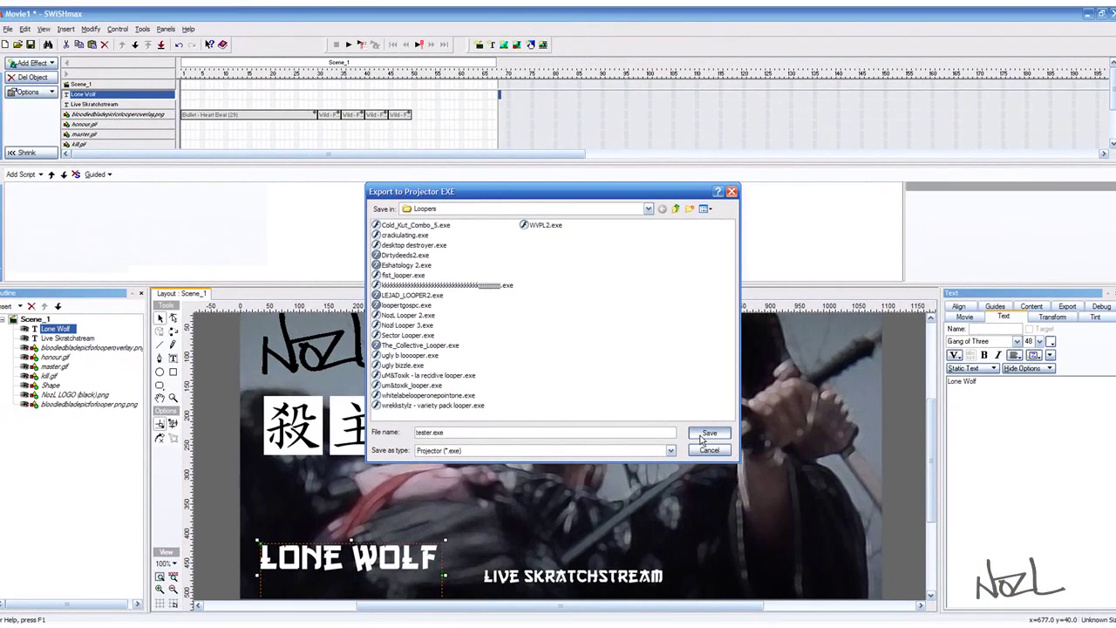
pyautogui.click(708, 433)
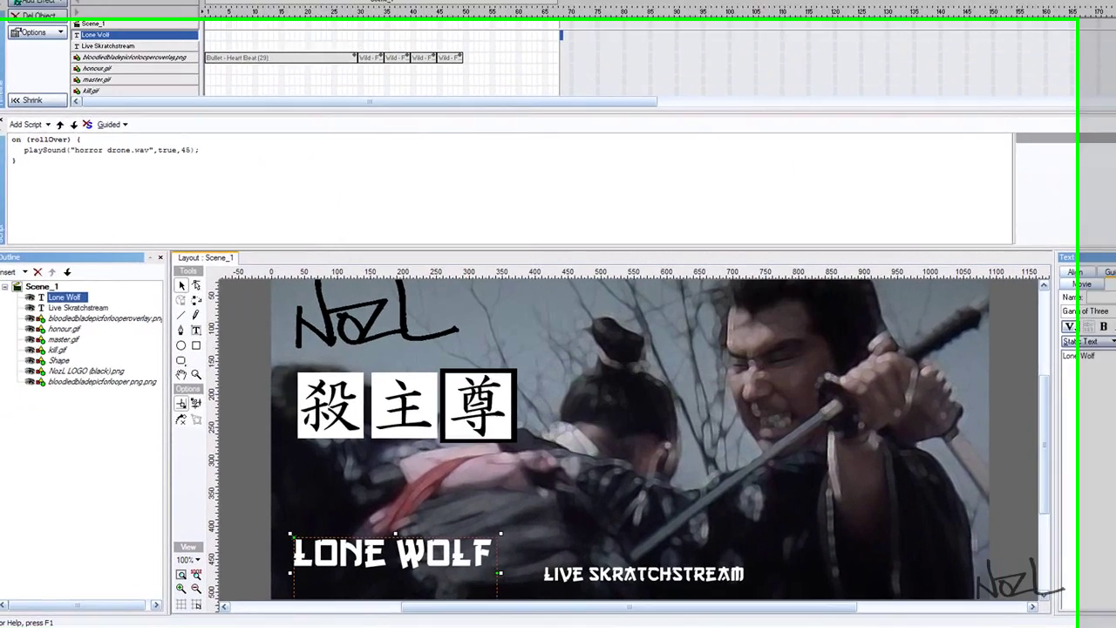
# - Run tester.exe from the Loopers folder in Flash Player 6 and reposition its window
pyautogui.hotkey('alt', 'Tab')
pyautogui.scroll(-3, 547, 253)
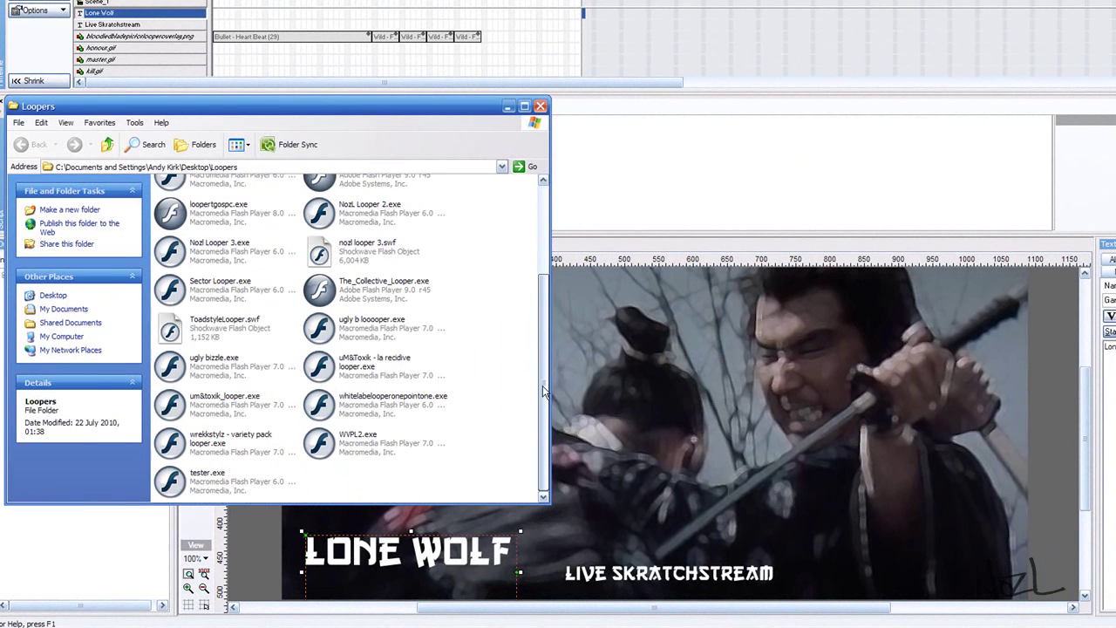
pyautogui.doubleClick(217, 491)
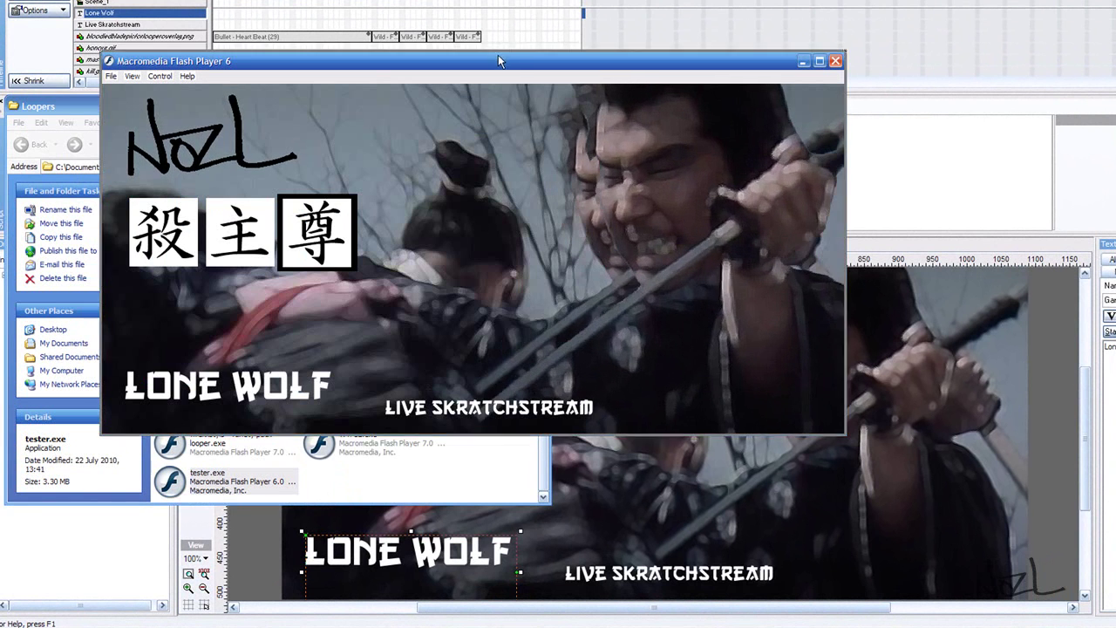
pyautogui.moveTo(498, 55); pyautogui.dragTo(511, 75)
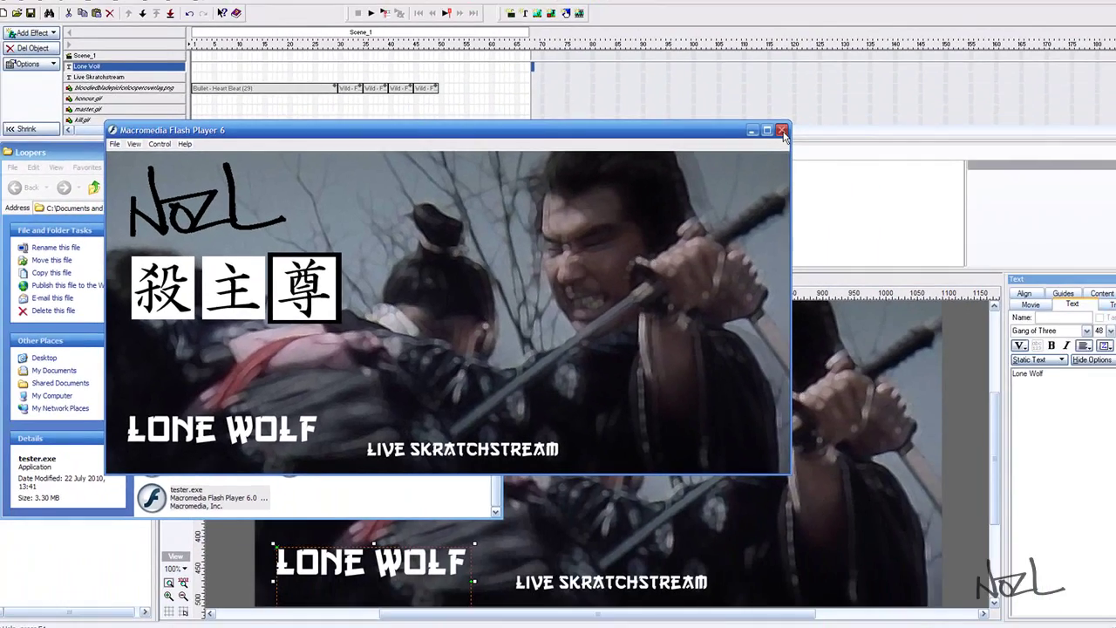
# - Close the Flash Player 6 window playing tester.exe
pyautogui.click(782, 131)
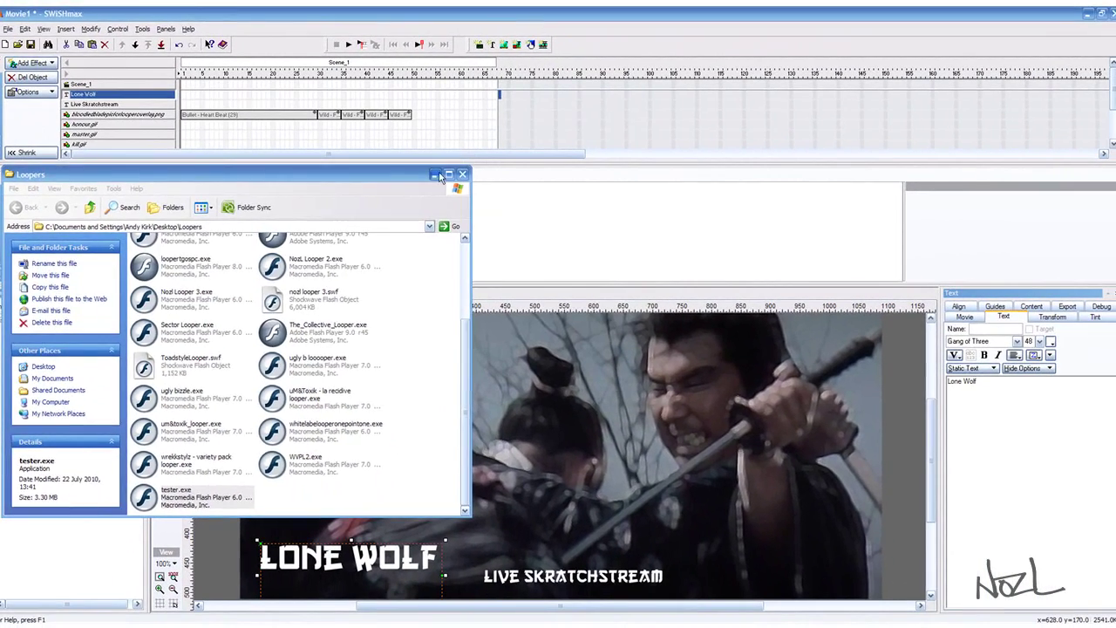
# - Minimize the Loopers folder and scroll the layout to view the samurai scene with LONE WOLF caption
pyautogui.click(435, 175)
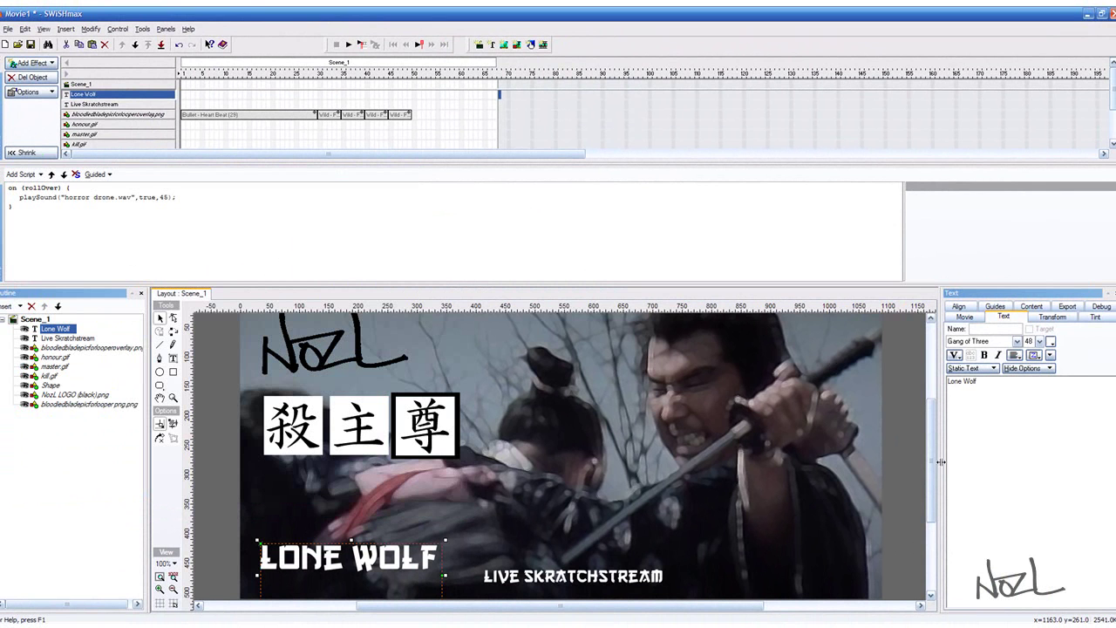
pyautogui.moveTo(932, 463)
pyautogui.mouseDown()
pyautogui.moveTo(931, 420)
pyautogui.moveTo(930, 457)
pyautogui.moveTo(930, 443)
pyautogui.mouseUp()
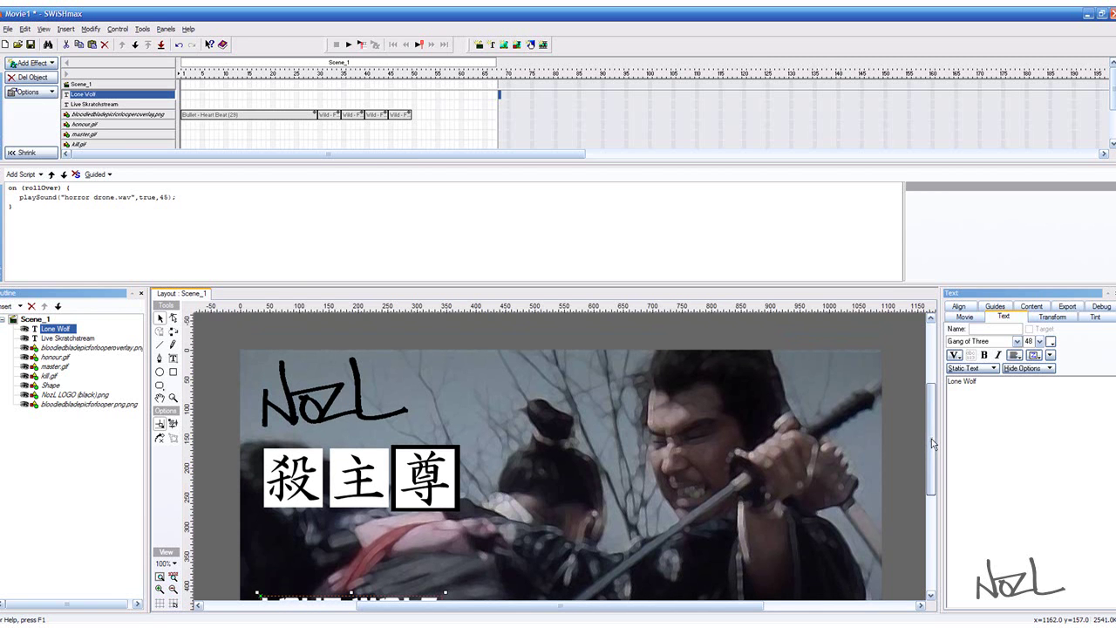
pyautogui.moveTo(932, 440); pyautogui.dragTo(931, 439)
pyautogui.moveTo(931, 439); pyautogui.dragTo(929, 467)
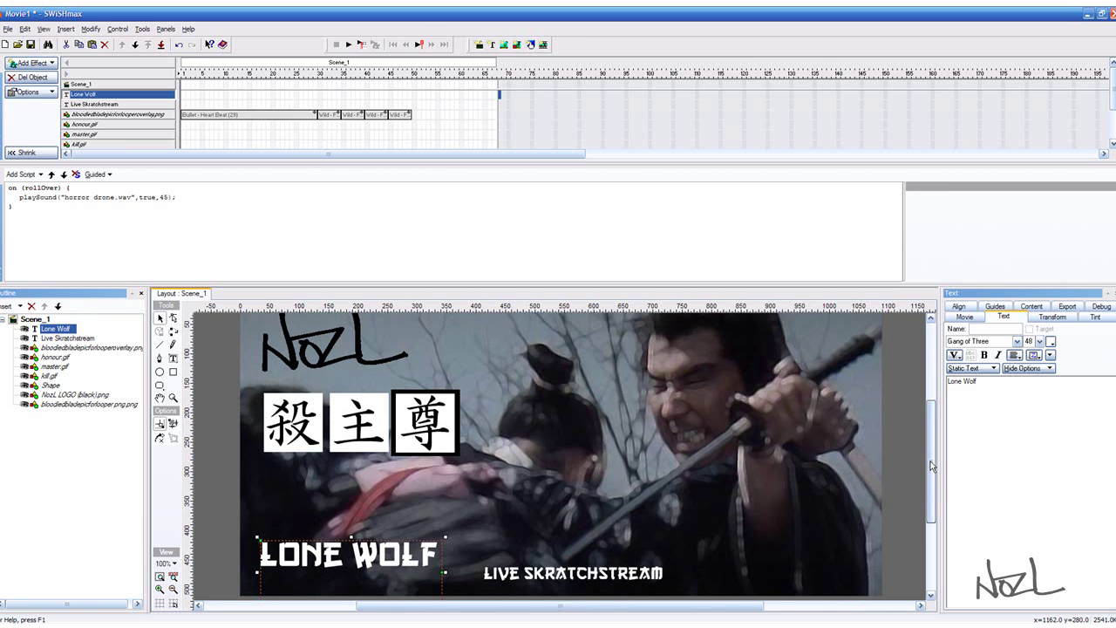
pyautogui.moveTo(932, 467)
pyautogui.mouseDown()
pyautogui.moveTo(932, 442)
pyautogui.moveTo(932, 465)
pyautogui.mouseUp()
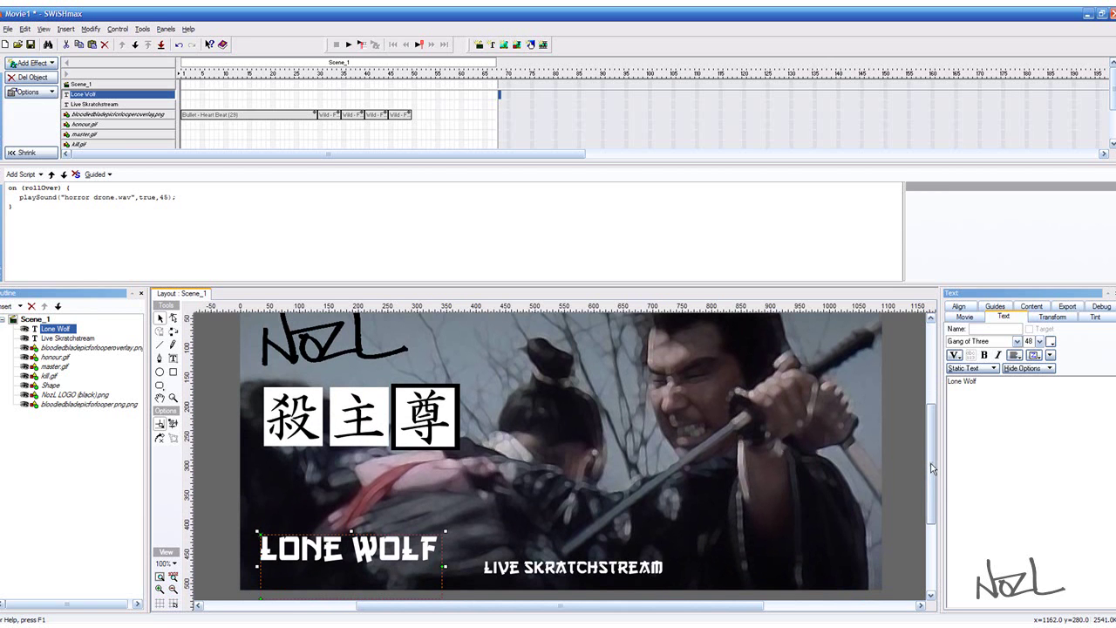